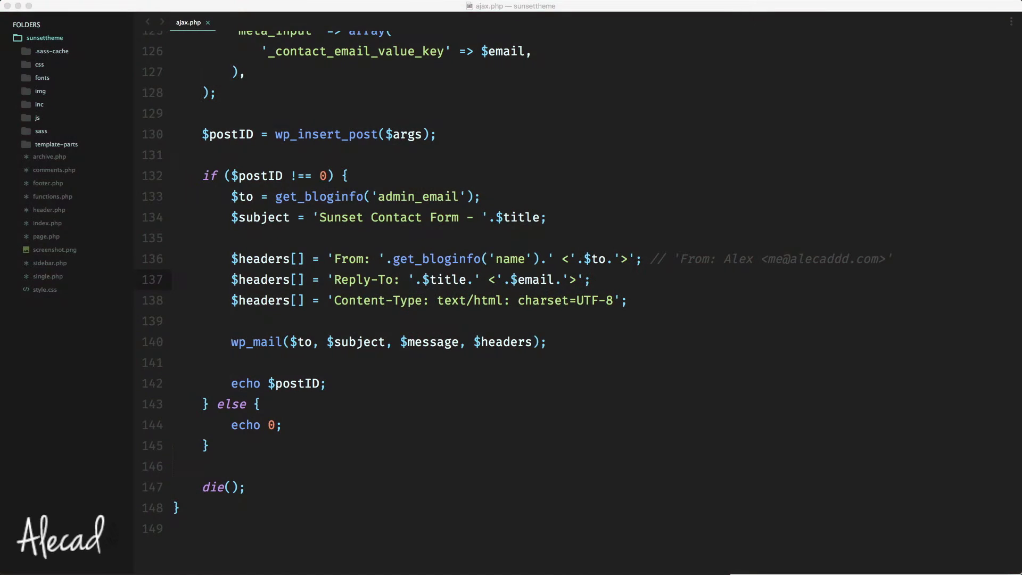
Look over the wp_mail call on line 140 of ajax.php in the editor.
left_click(320, 384)
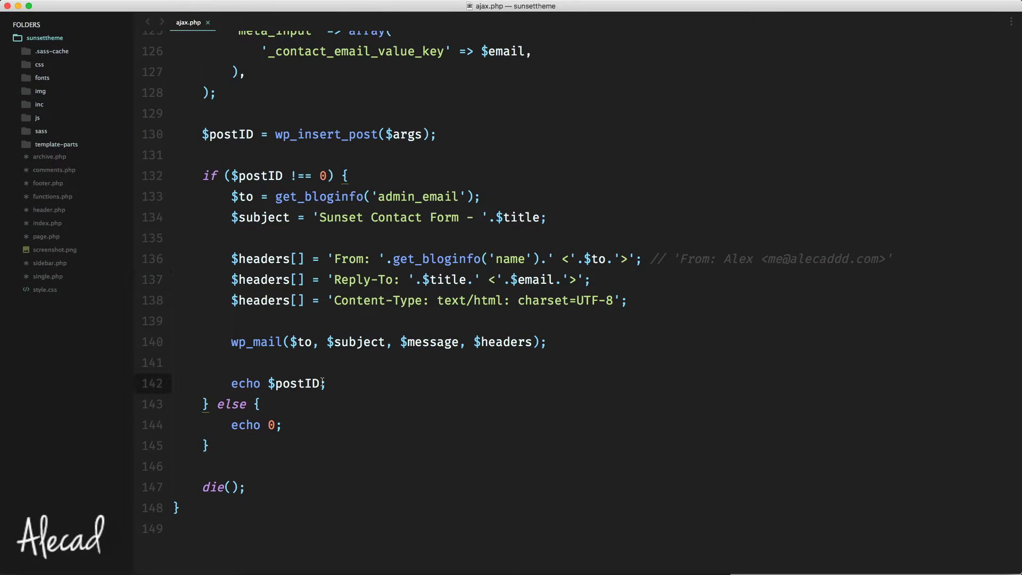
double_click(237, 344)
left_click(385, 383)
Load mailtrap.io in a new Firefox tab beside the Sunset contact page.
key("super+Tab")
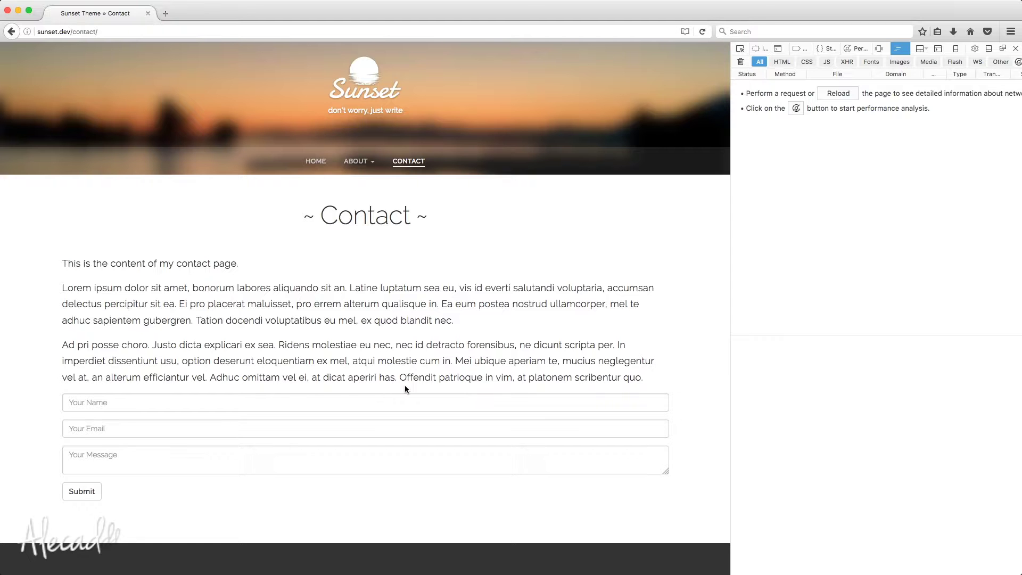
left_click(166, 13)
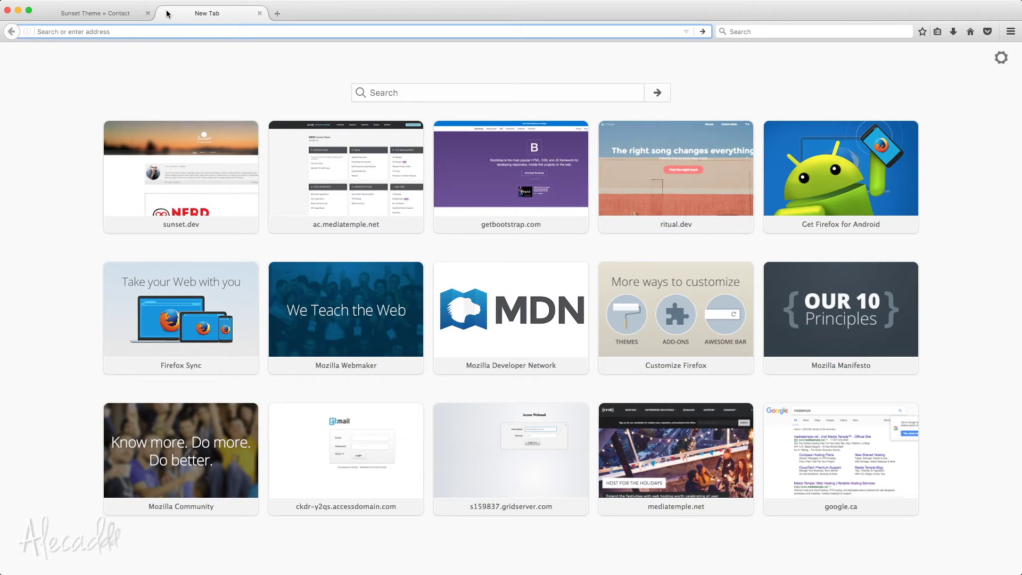
type("mailtrap")
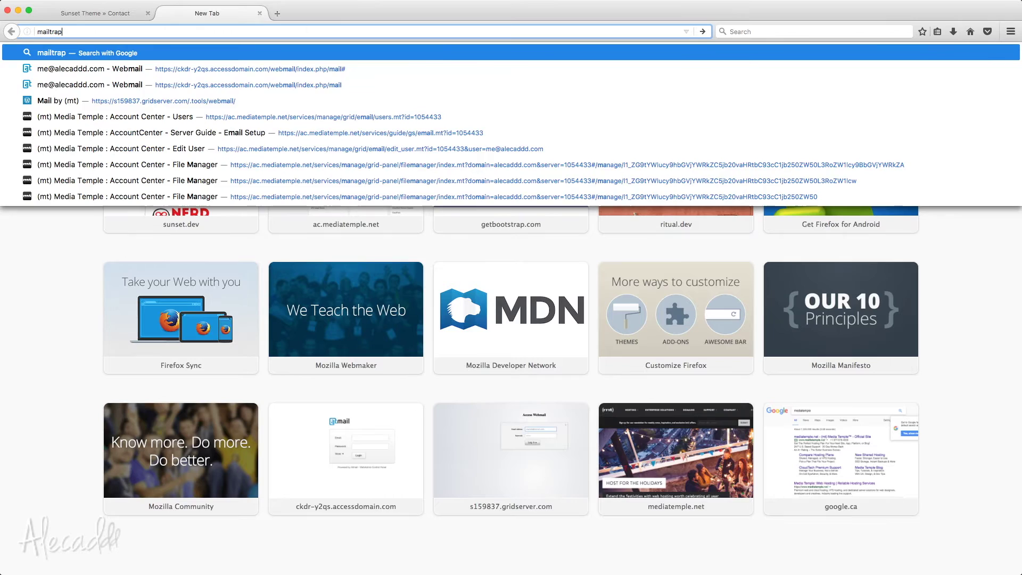
type(".io")
key("Return")
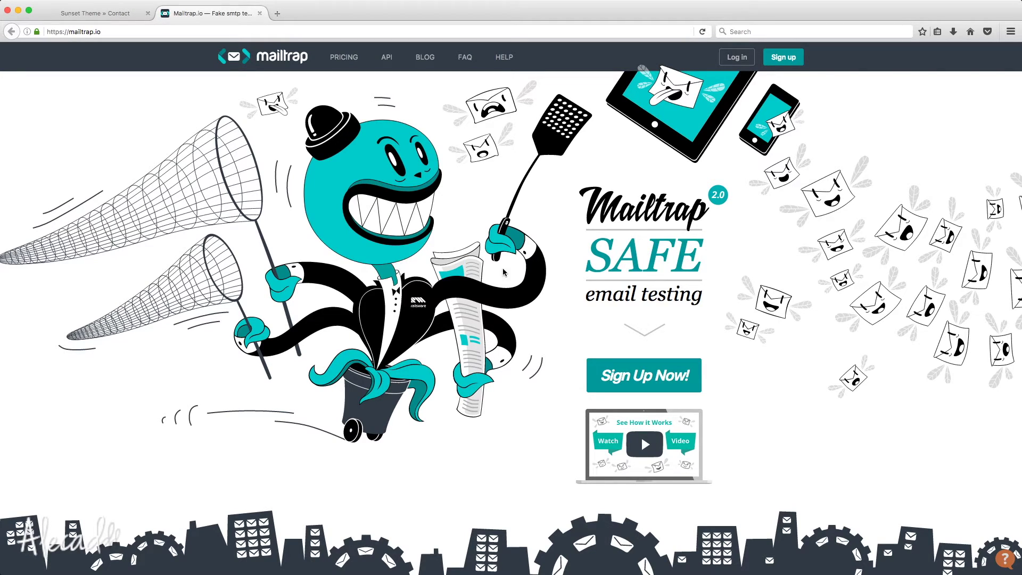
Scroll the Mailtrap homepage and highlight the fake SMTP server description.
scroll(507, 272, "down", 2)
scroll(507, 272, "down", 10)
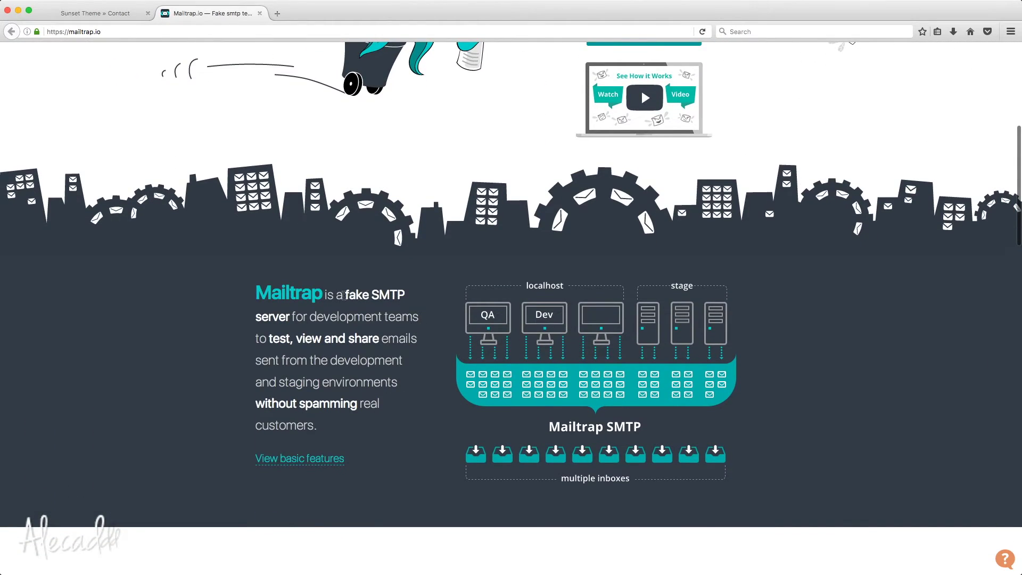
left_click_drag(344, 294, 404, 281)
left_click(413, 257)
Open Mailtrap's pricing page listing the Midge-trap, Fly-trap and Bee-trap plans.
scroll(429, 298, "down", 2)
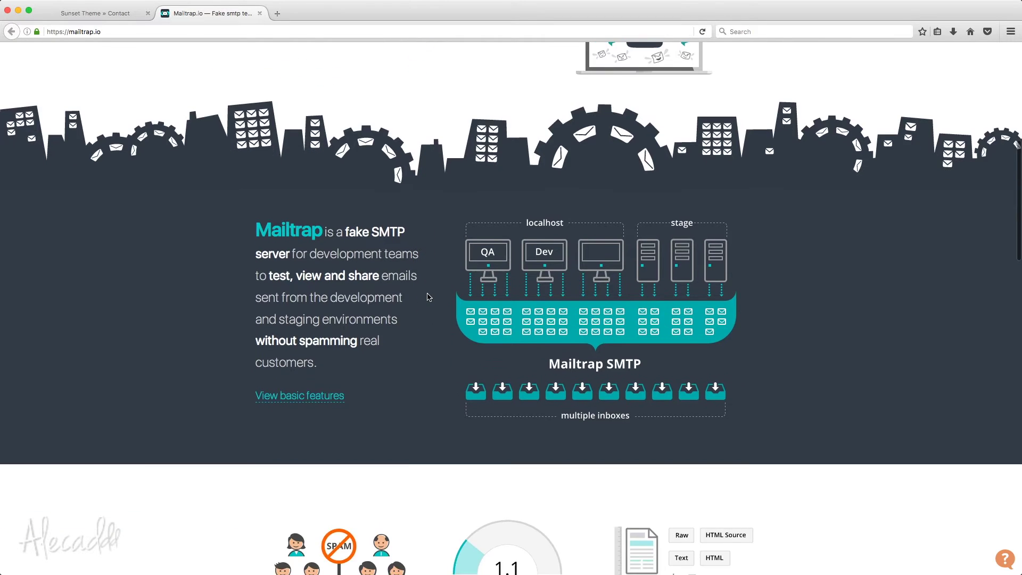
scroll(430, 297, "up", 10)
left_click(345, 57)
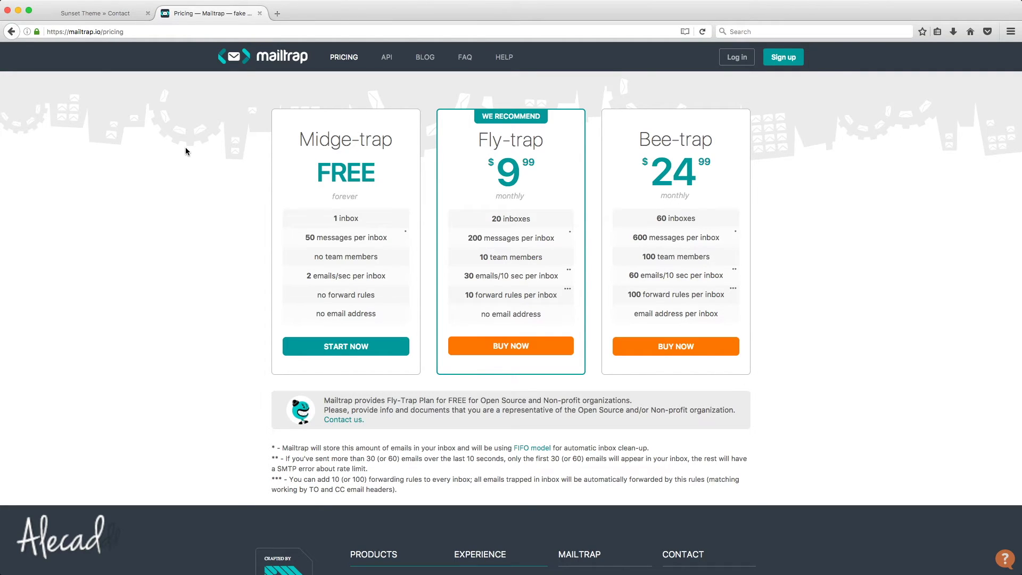
Sign in to Mailtrap and open the Demo inbox showing host mailtrap.io and its SMTP ports.
left_click(735, 59)
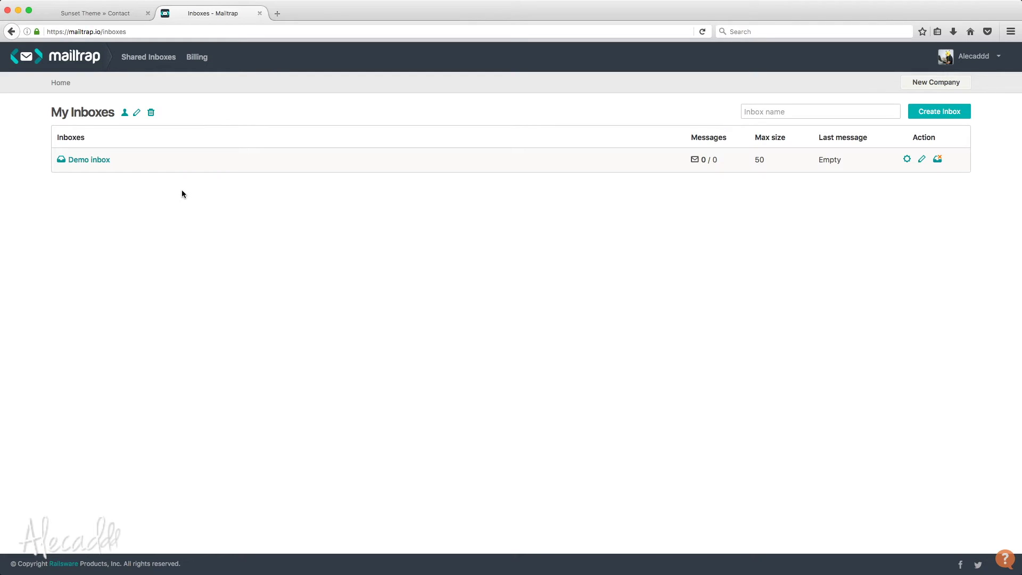
left_click(104, 162)
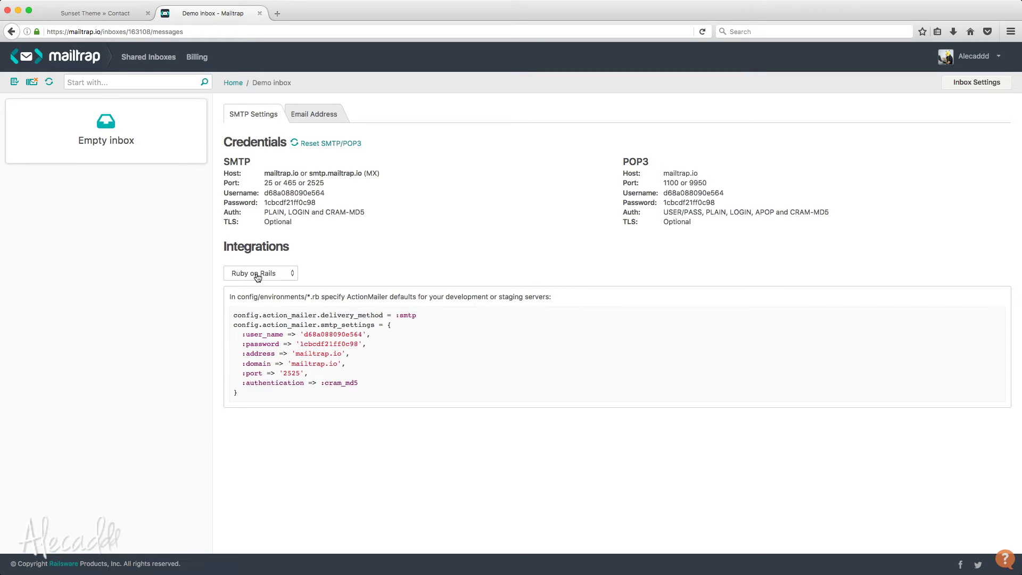
Zoom in on the Demo inbox page, scroll to Integrations and expand the Ruby on Rails framework list.
key("super+plus")
key("super+plus")
key("super+plus")
key("super+plus")
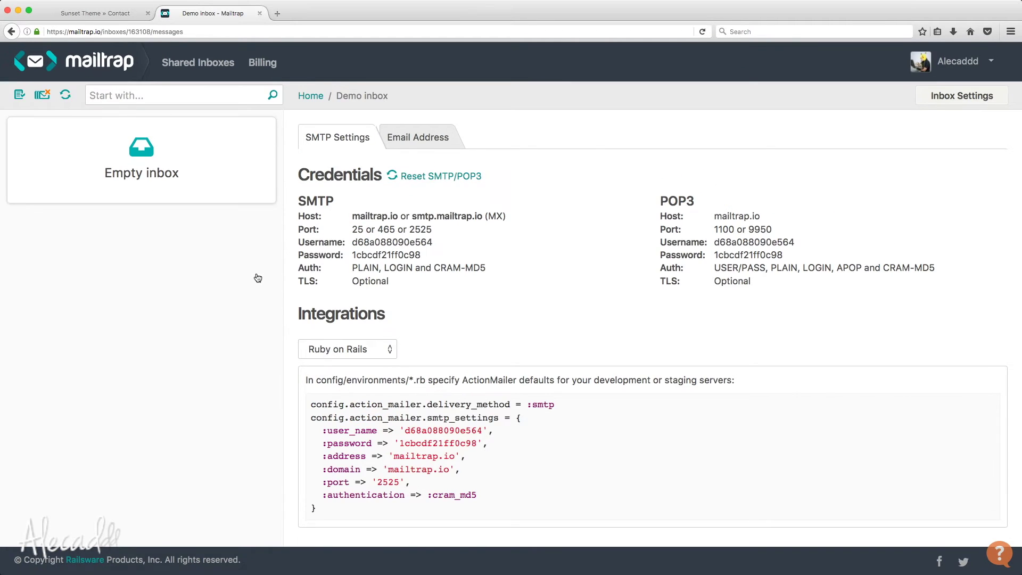
scroll(479, 262, "down", 2)
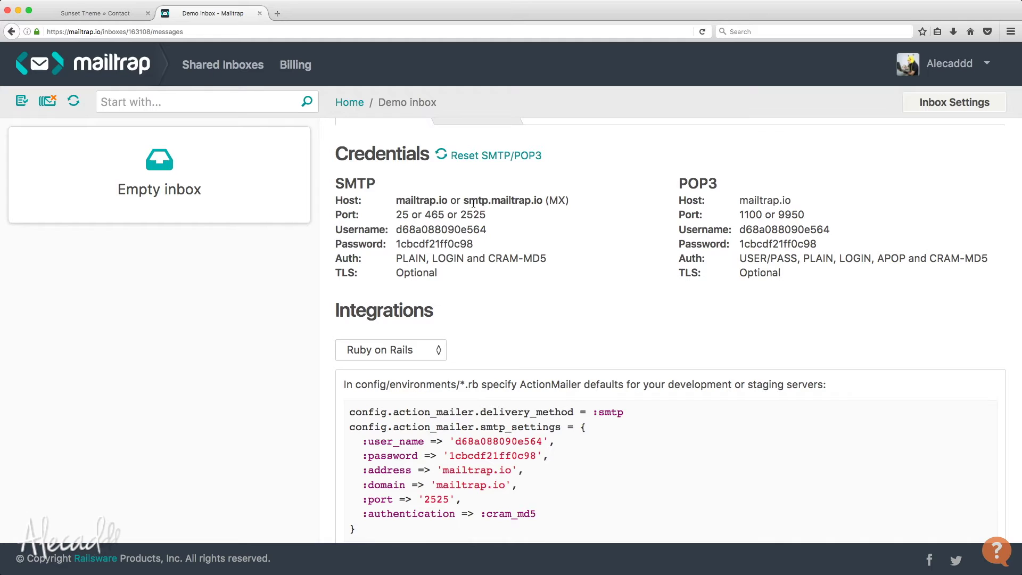
scroll(486, 210, "down", 1)
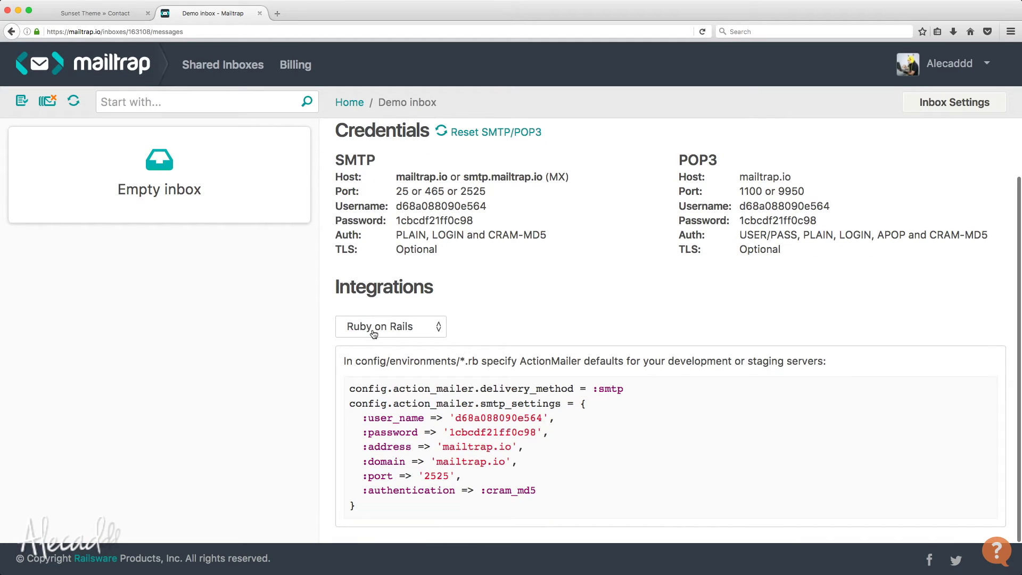
left_click(403, 330)
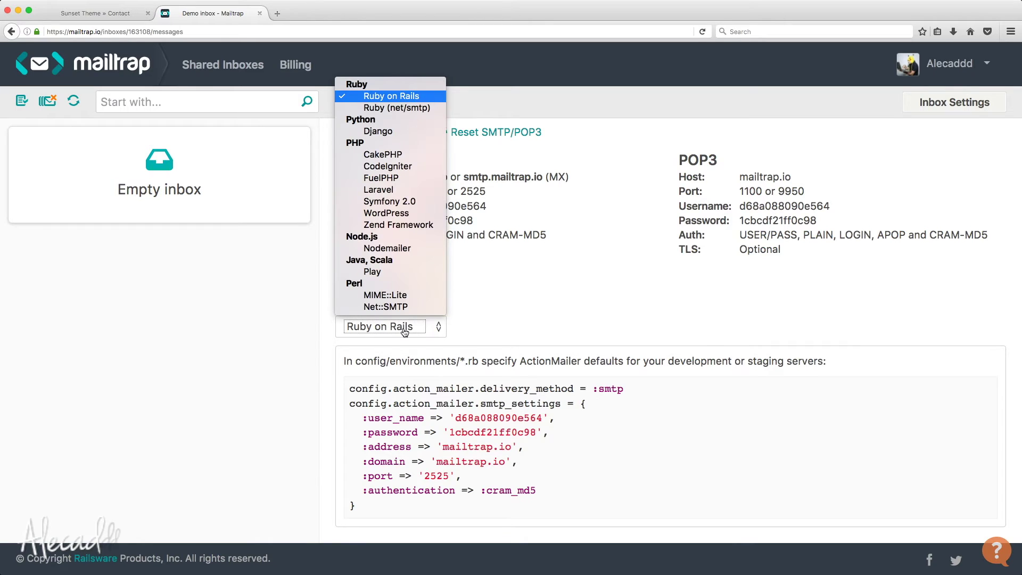
Switch the integration code to WordPress and copy the full phpmailer mailtrap snippet.
left_click(391, 213)
scroll(589, 283, "down", 1)
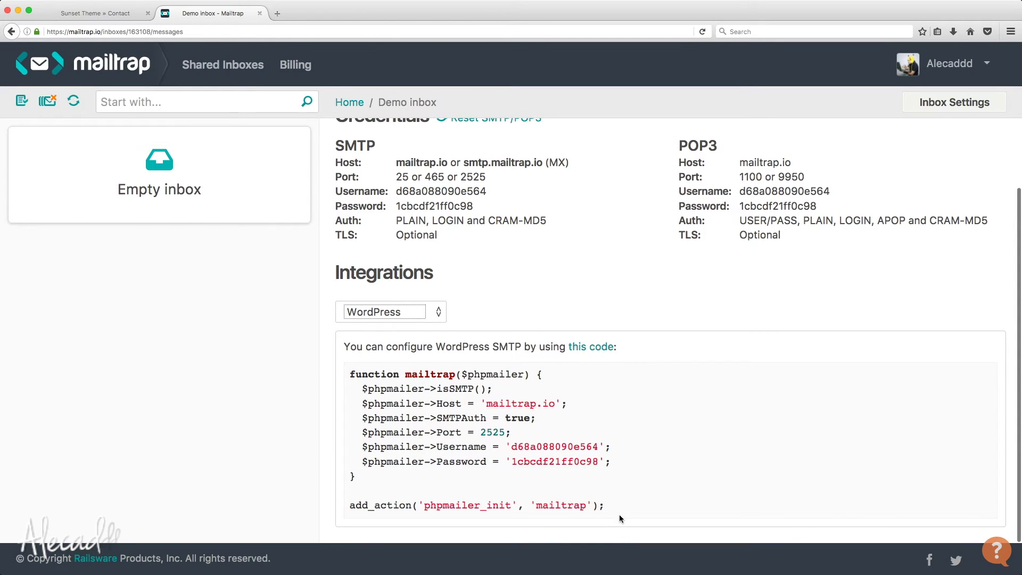
double_click(450, 506)
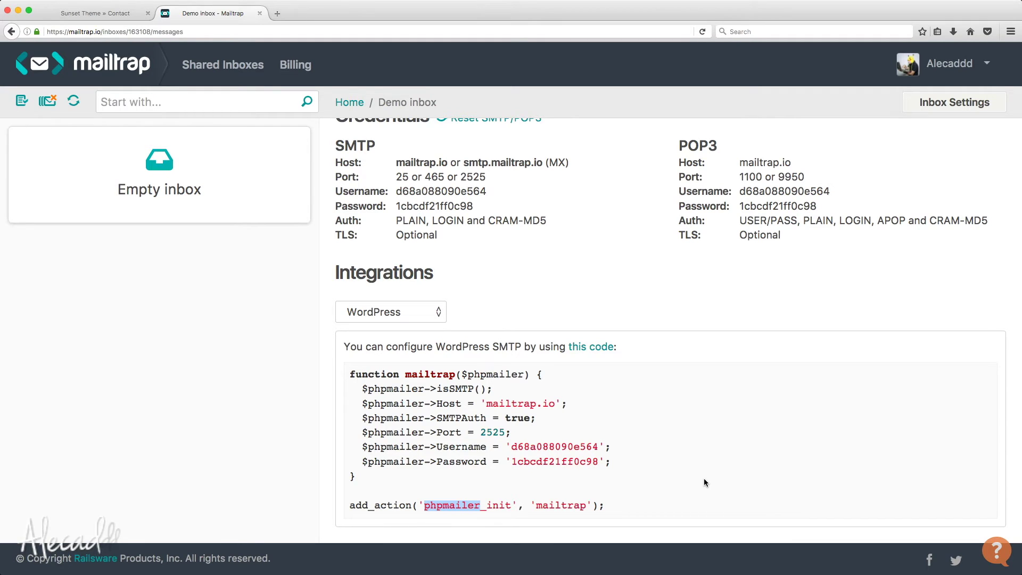
left_click_drag(621, 507, 341, 372)
key("super+c")
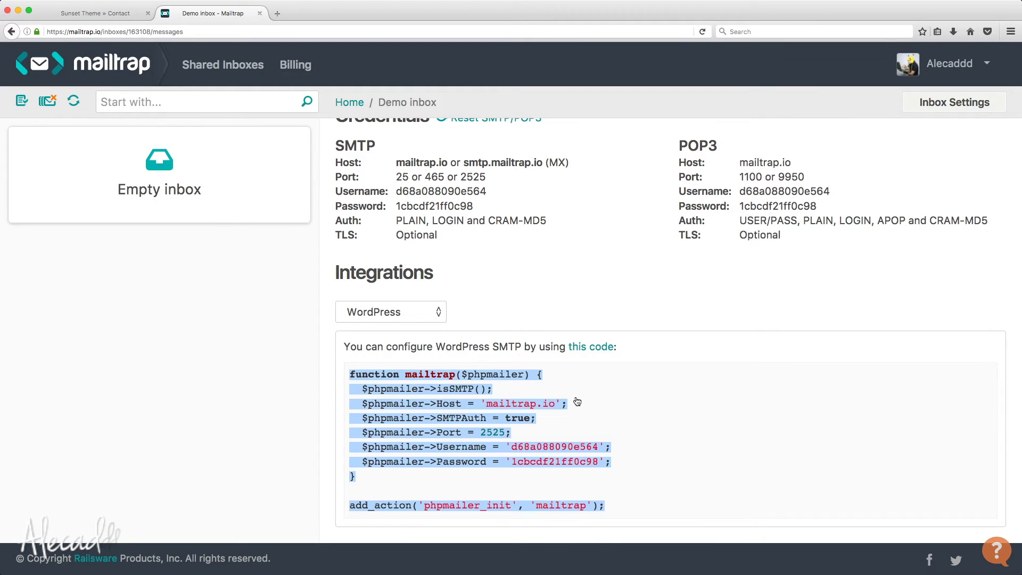
key("super+Tab")
Open inc/theme-support.php from the sidebar and scroll to the end of the file.
left_click(360, 216)
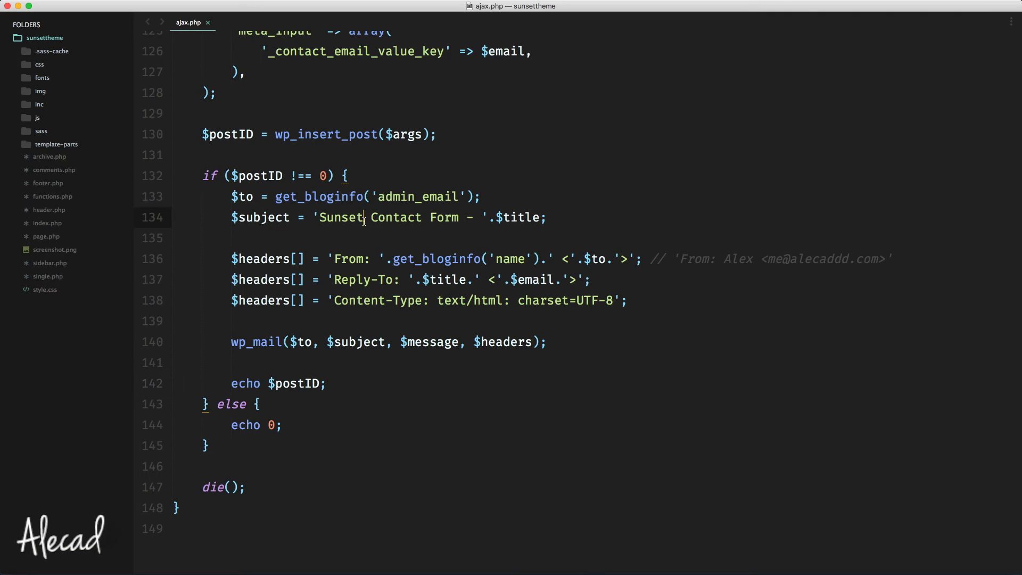
left_click(29, 105)
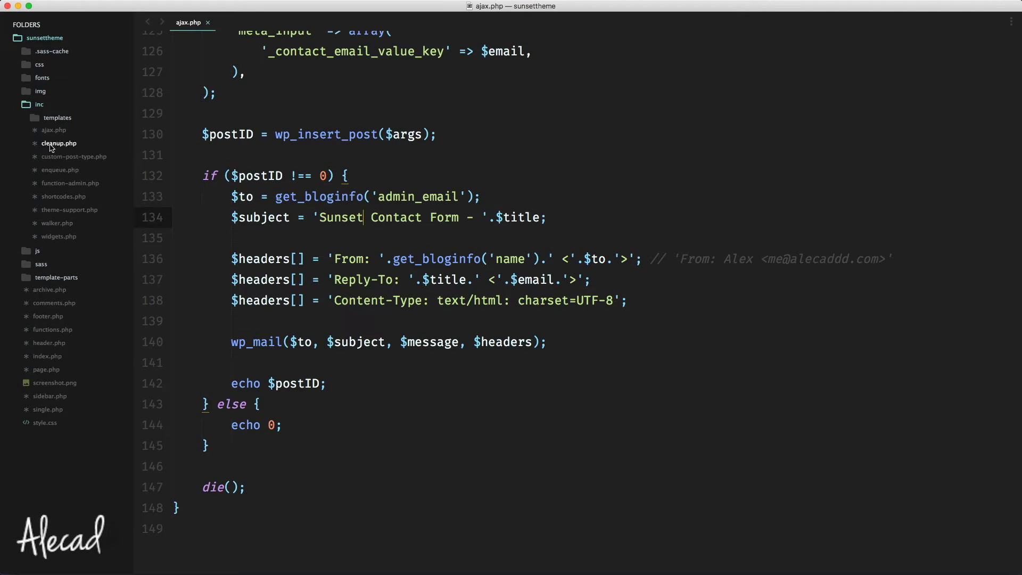
left_click(83, 209)
scroll(288, 222, "down", 20)
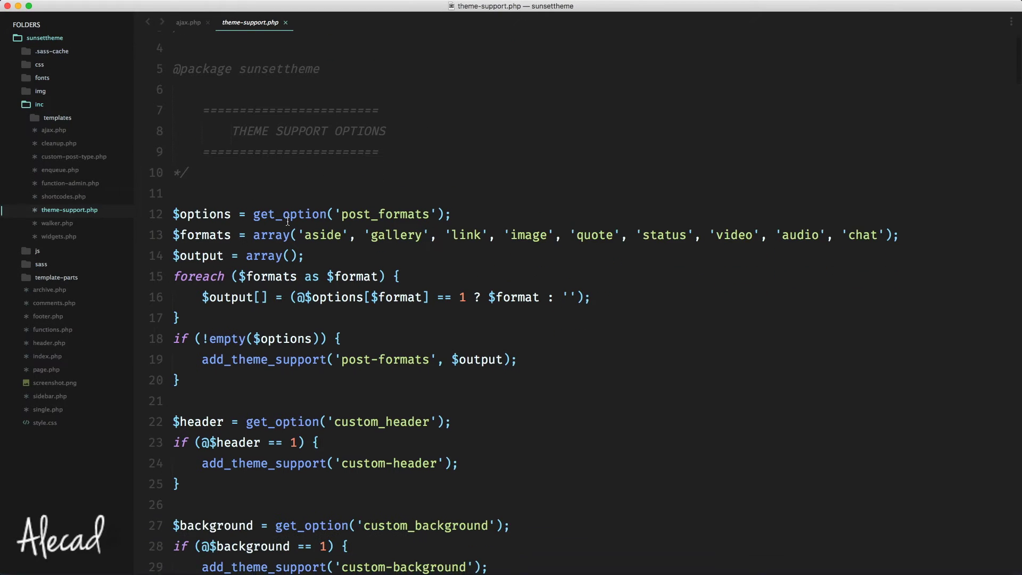
scroll(257, 253, "down", 4)
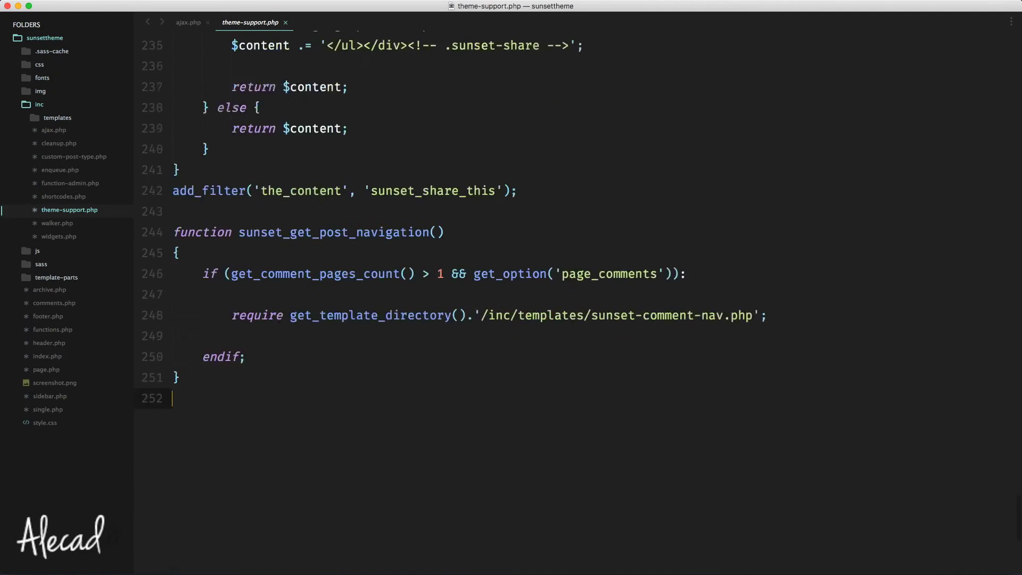
Paste the mailtrap() function hooked to phpmailer_init at the file end, tidy spacing, and save.
key("Return")
key("Return")
key("super+v")
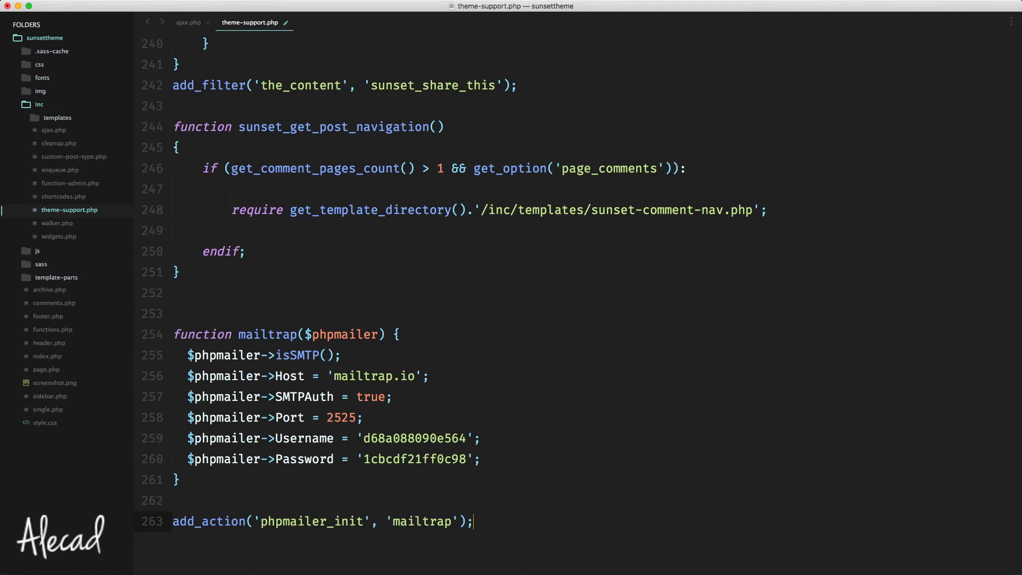
key("BackSpace")
key("Up")
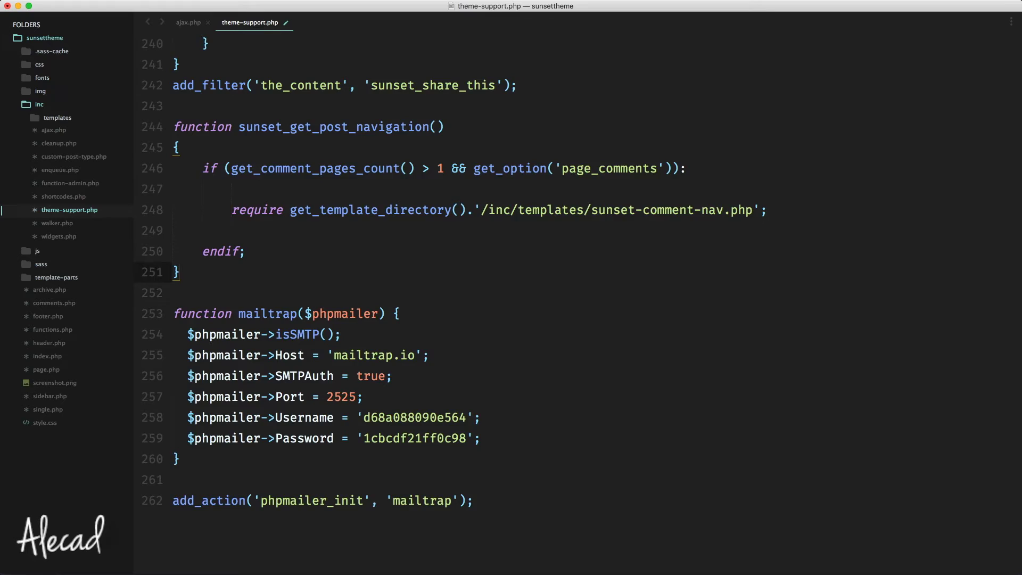
scroll(194, 281, "down", 3)
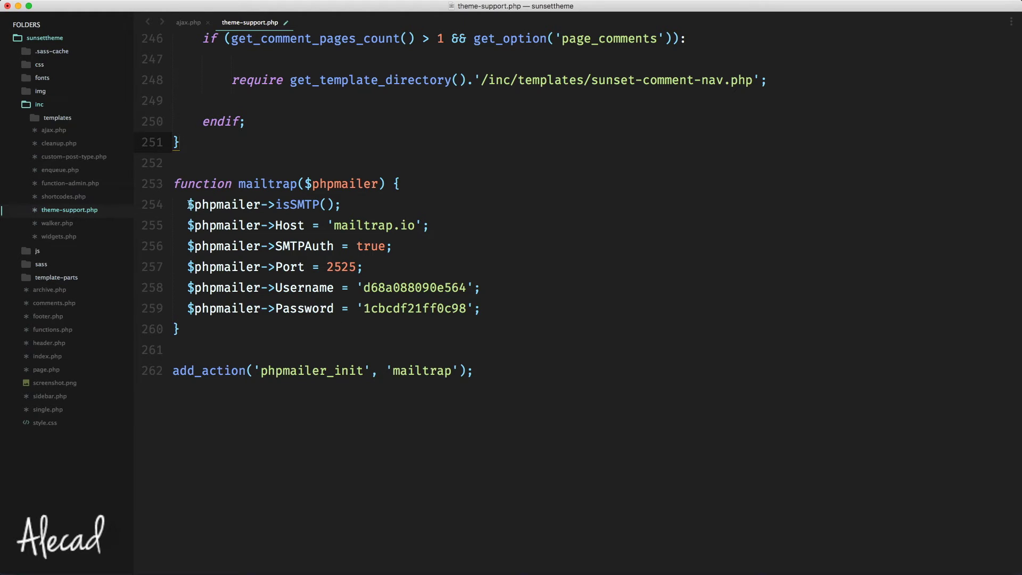
left_click_drag(187, 205, 492, 316)
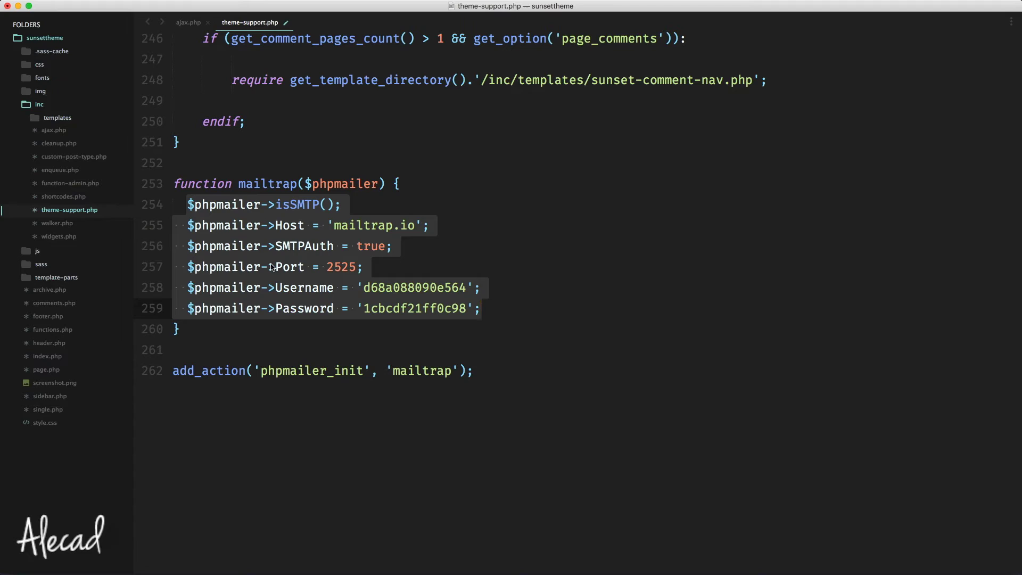
left_click(406, 153)
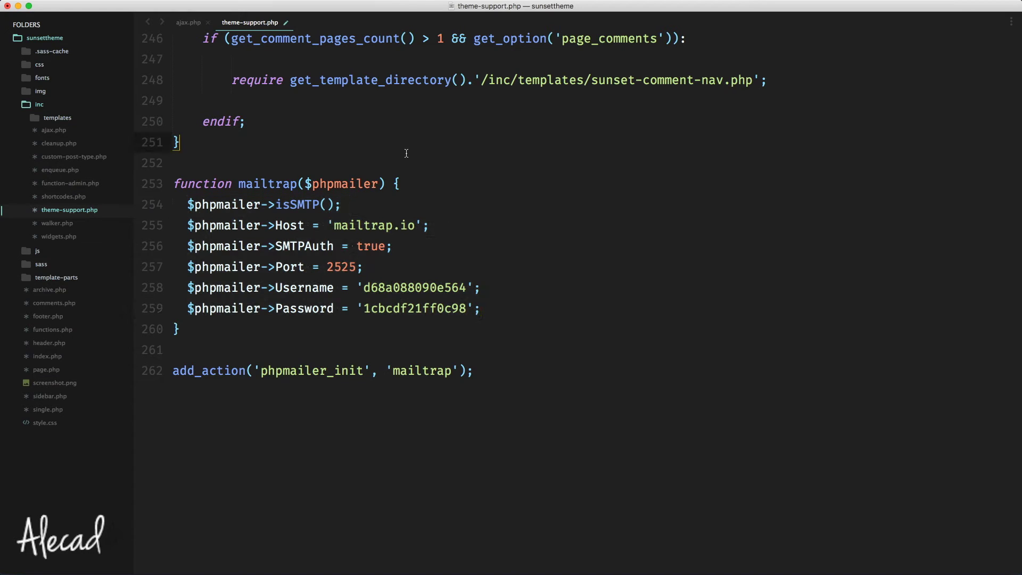
key("super+s")
left_click(188, 22)
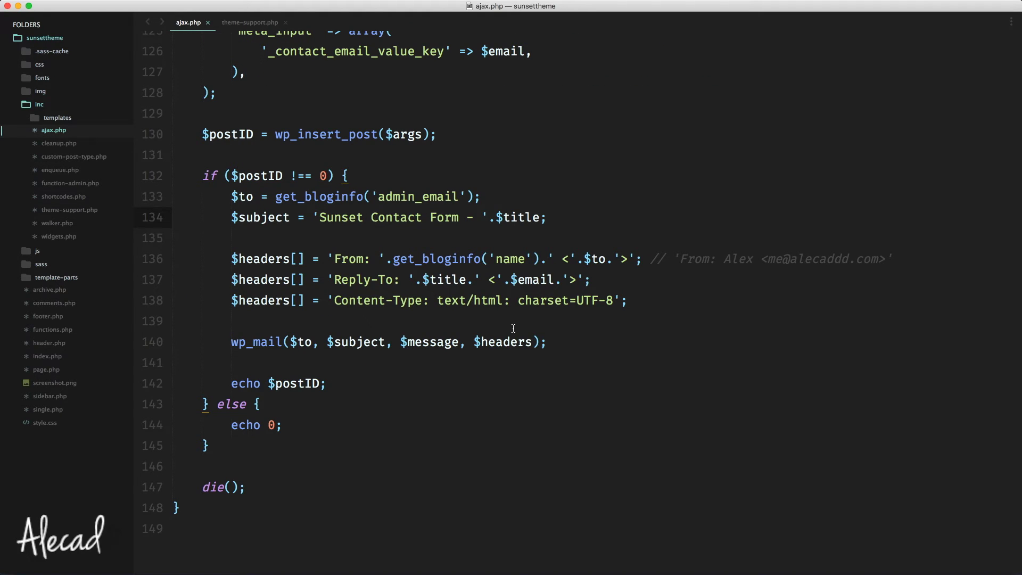
Return to the Sunset Contact page in Firefox and reload it.
key("super+Tab")
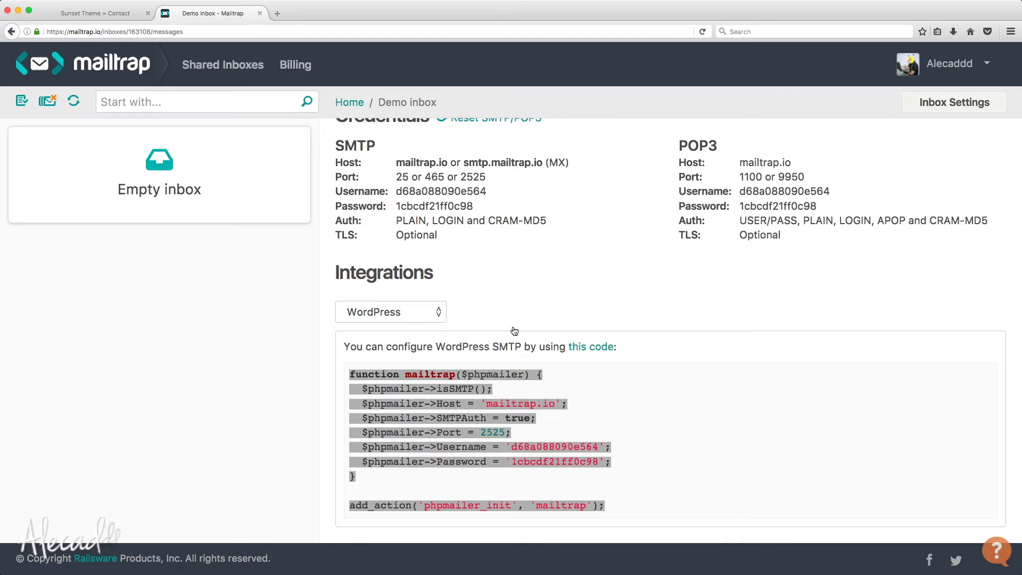
left_click(93, 20)
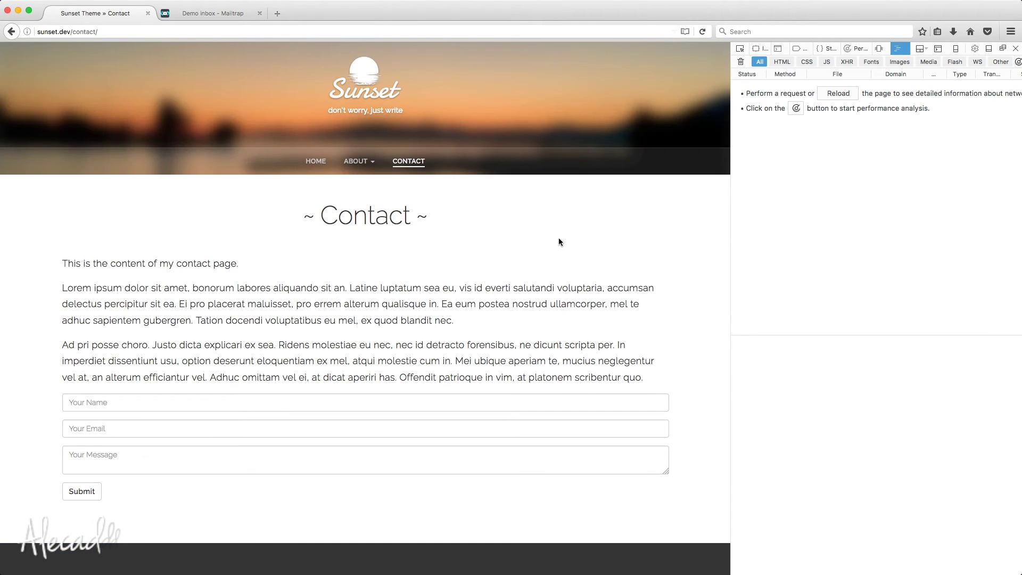
key("super+r")
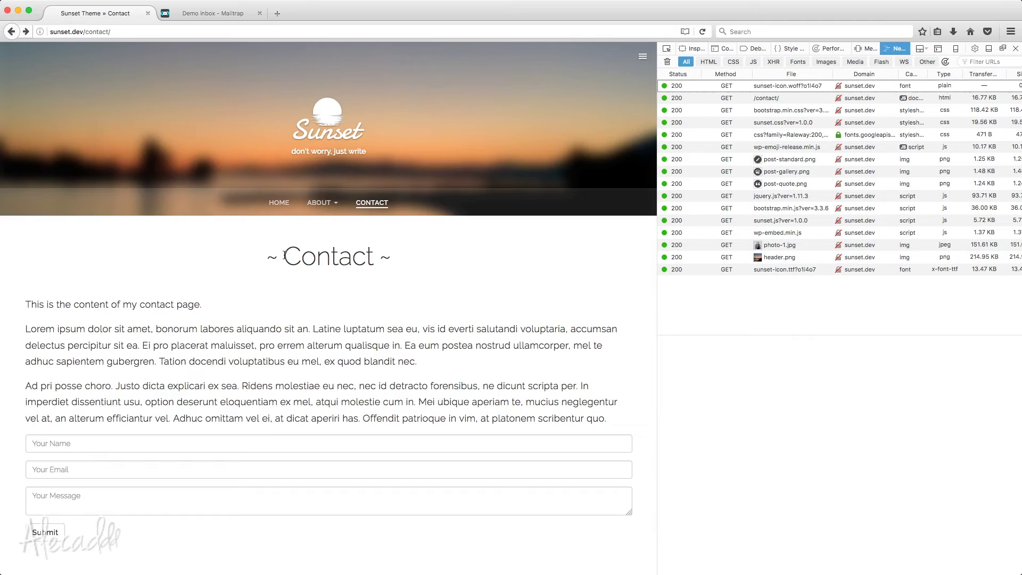
scroll(320, 229, "down", 2)
Fill in a sender name, an email and 'This is a test message for the SMTP fake account', then submit.
left_click(205, 441)
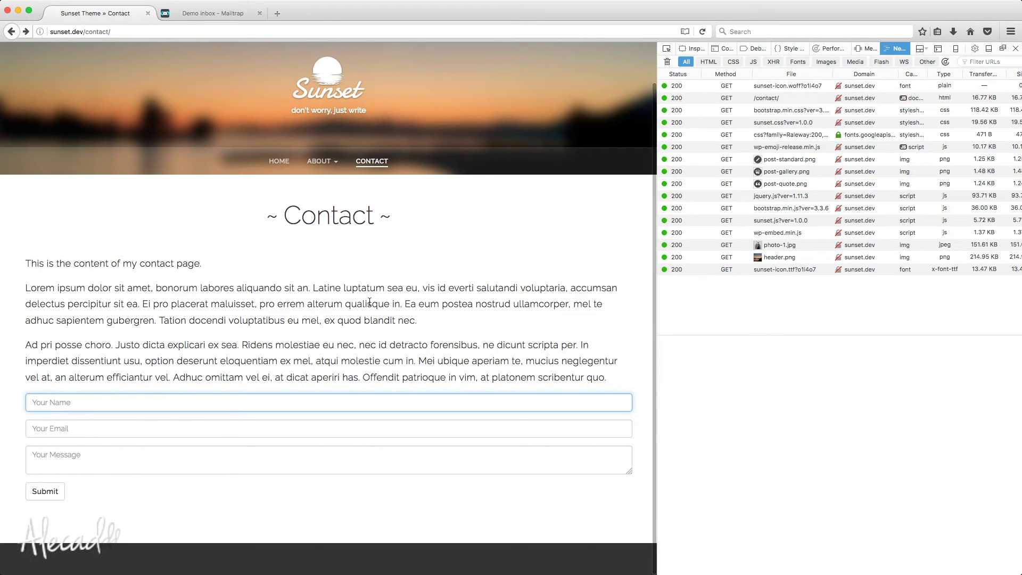
type("Alex")
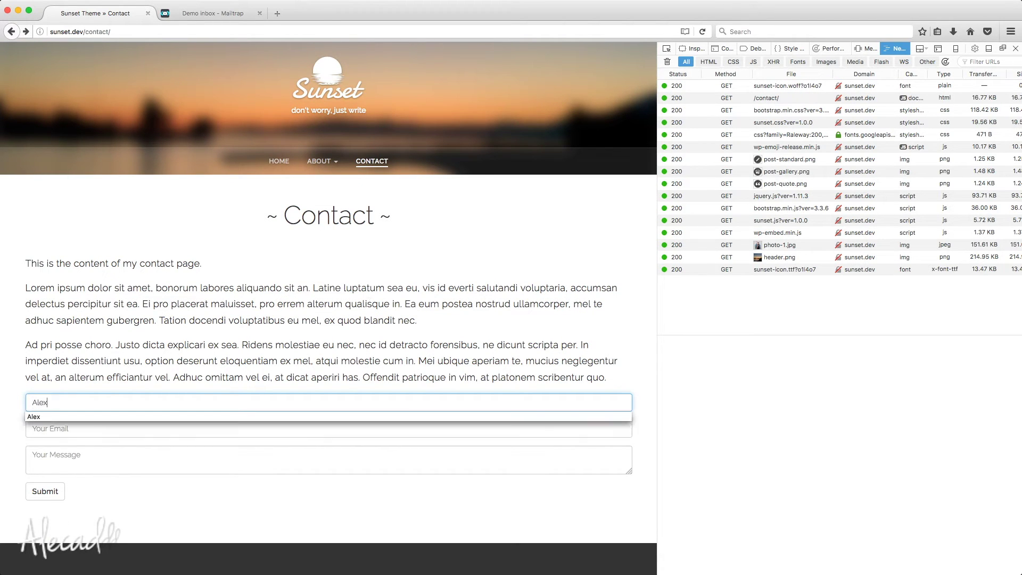
key("Tab")
type("asd@asd.com")
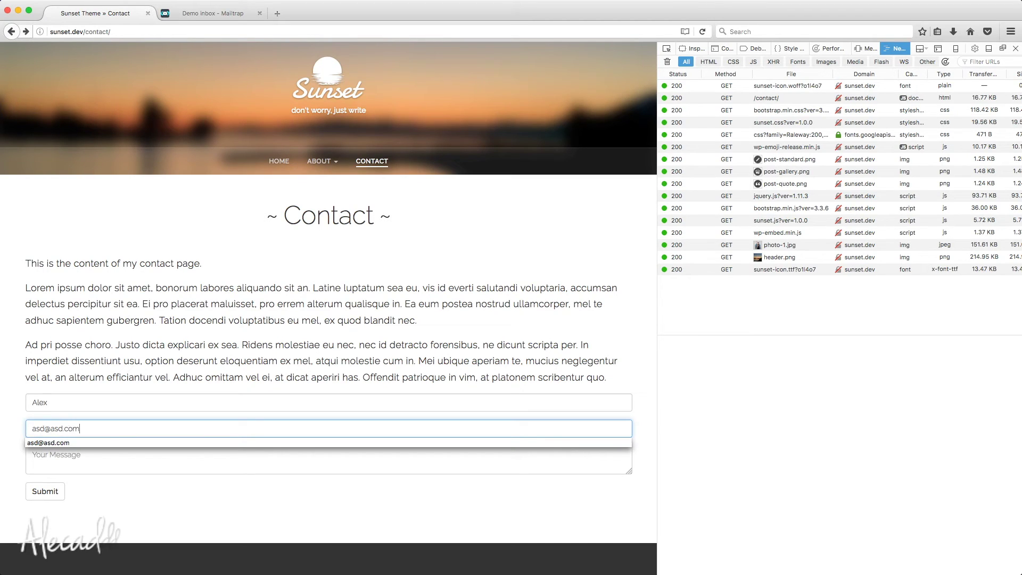
key("Tab")
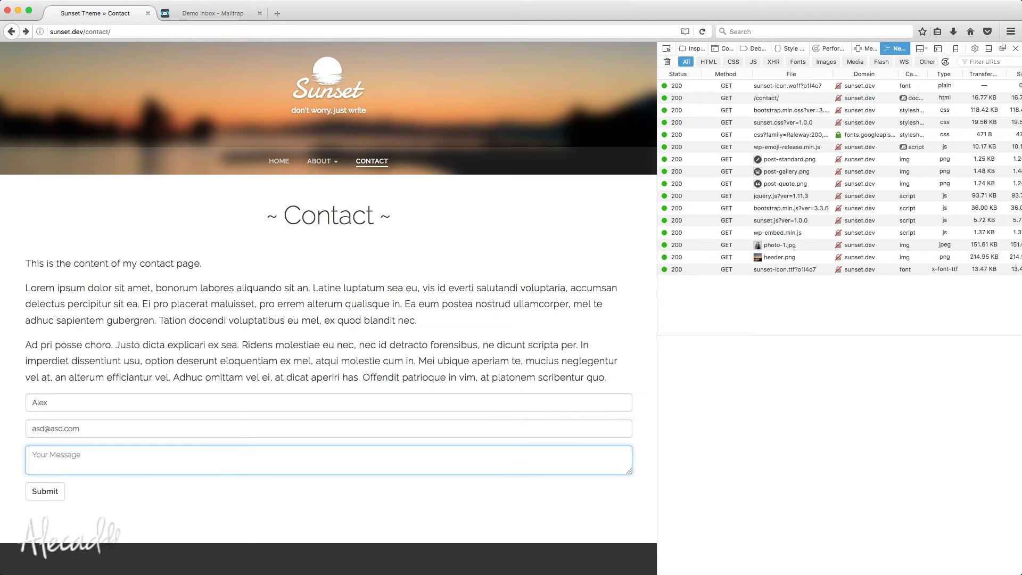
type("This is a test message for the SMT")
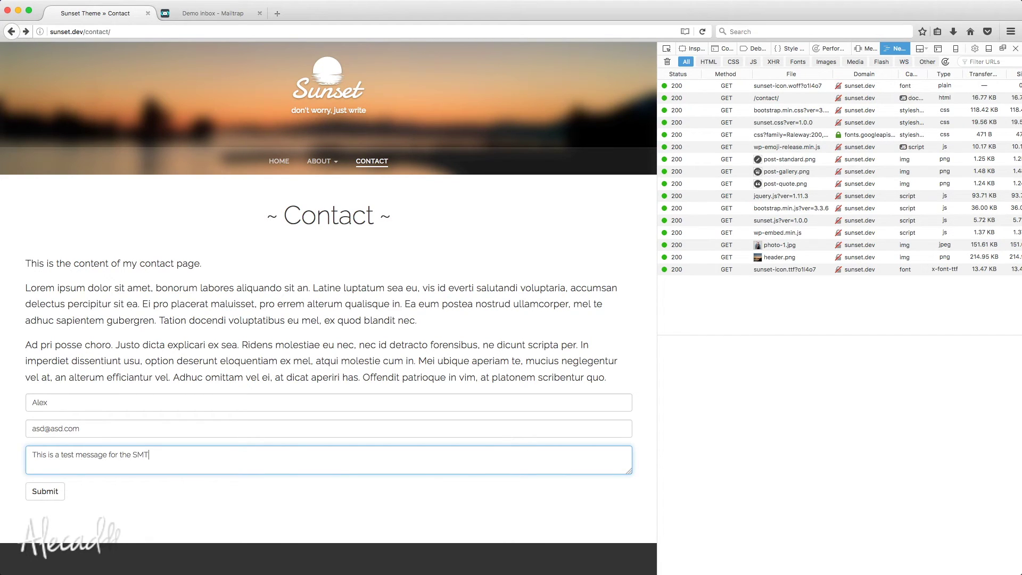
type("P fake account")
left_click(36, 492)
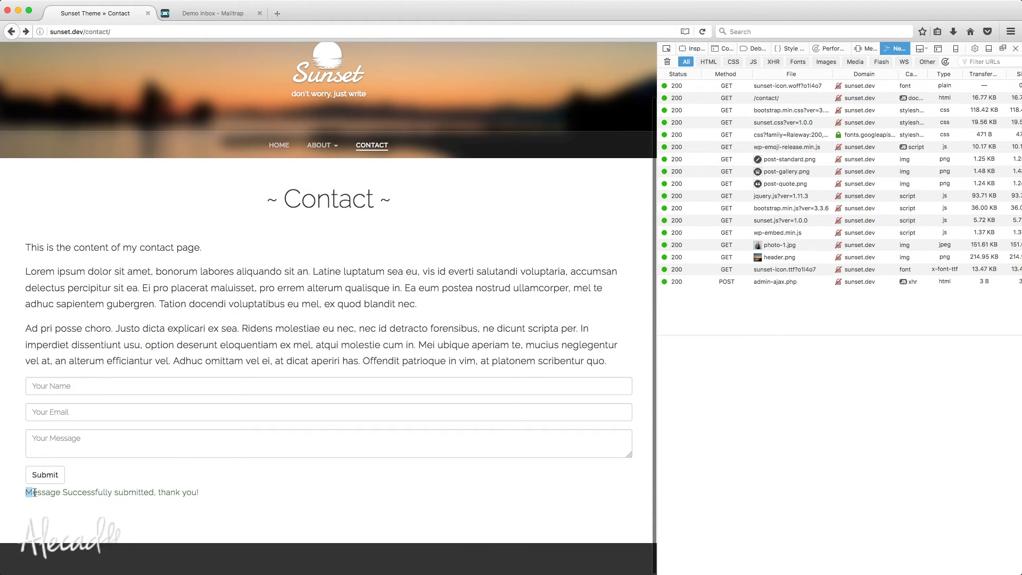
left_click_drag(25, 493, 180, 491)
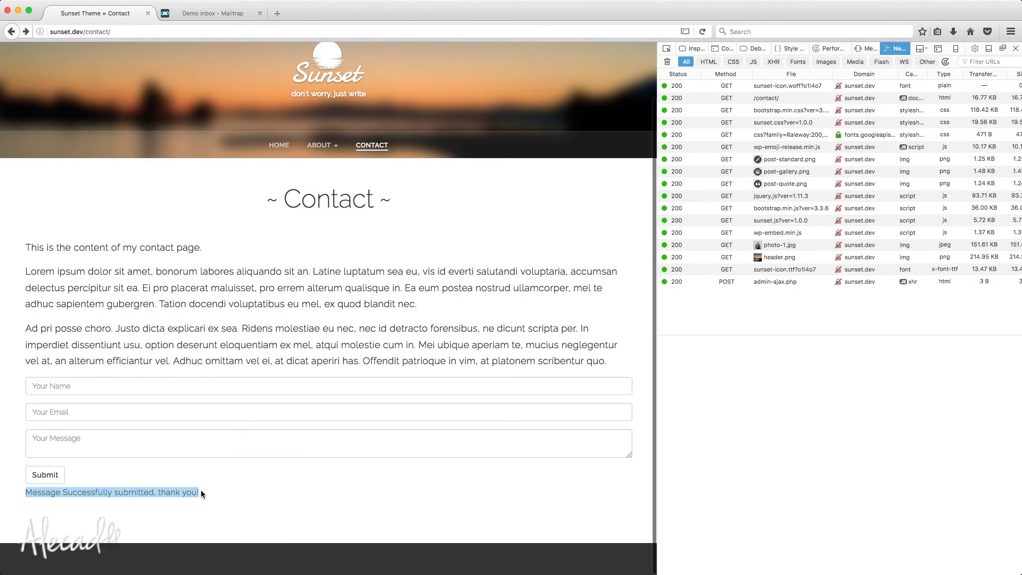
left_click(220, 495)
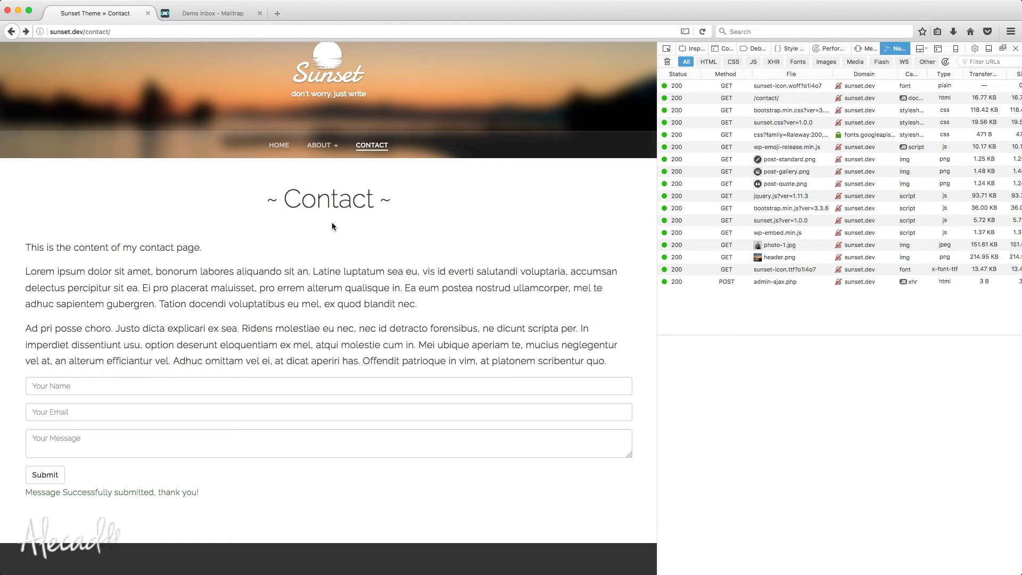
Switch to the Demo inbox - Mailtrap tab, where the Sunset Contact Form message now appears.
left_click(196, 14)
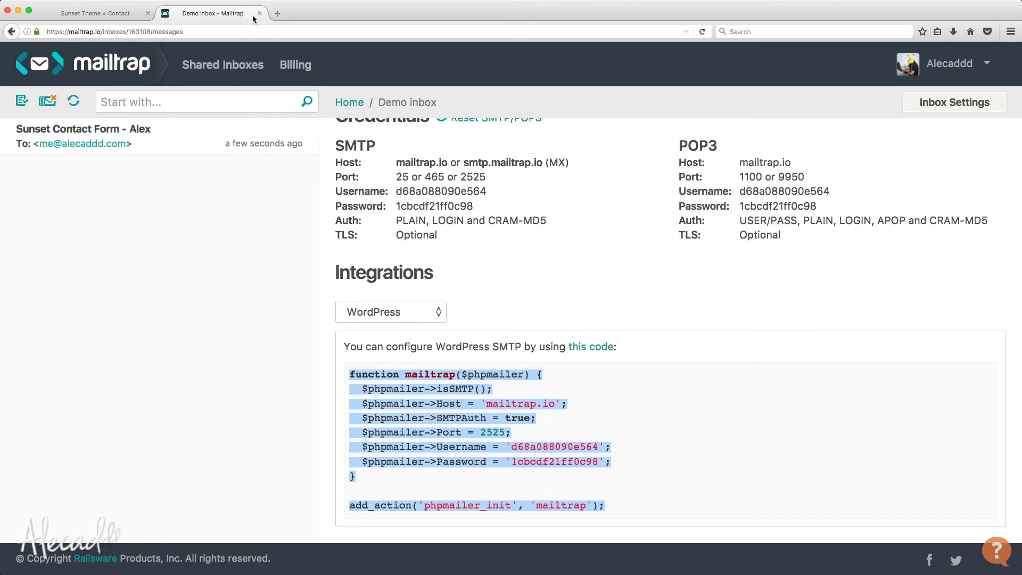
left_click(264, 253)
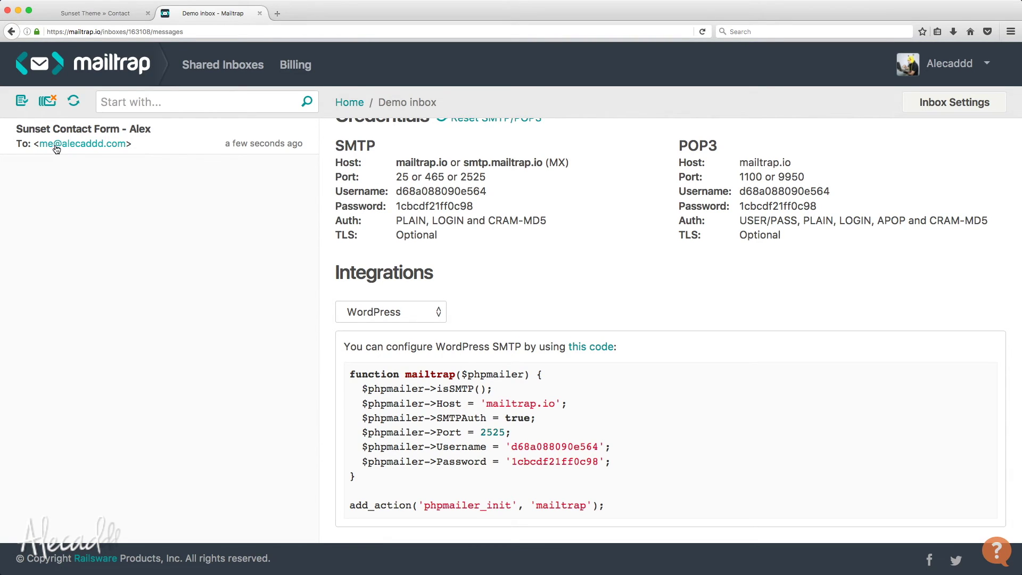
Open the Sunset Contact Form email and highlight its raw headers and message body.
left_click(175, 146)
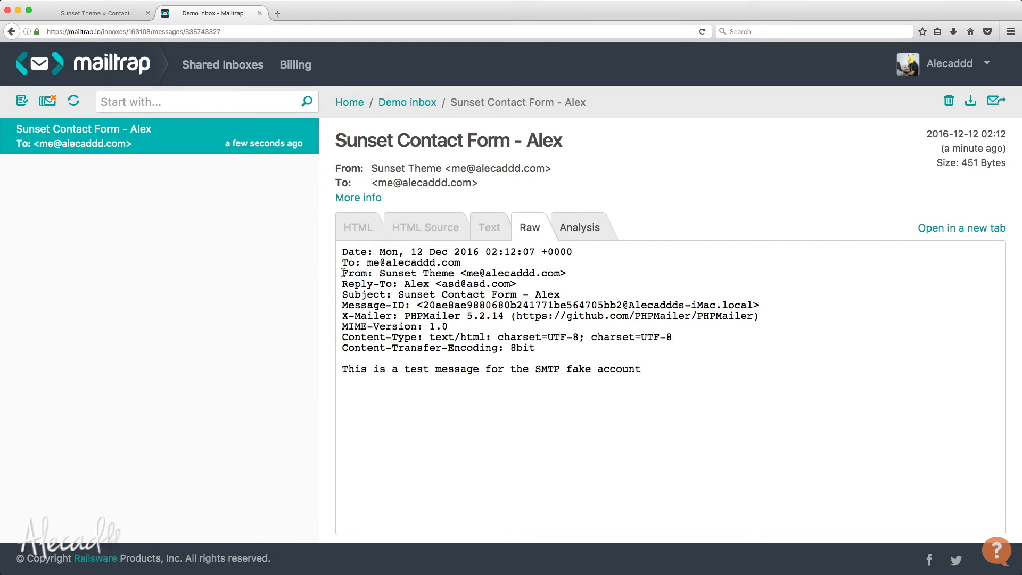
left_click_drag(342, 258, 687, 364)
left_click(687, 367)
Inspect the raw From address, Reply-To name, subject and test message body lines.
left_click_drag(342, 273, 603, 276)
left_click(396, 271)
left_click_drag(466, 273, 561, 273)
left_click(551, 290)
left_click_drag(343, 284, 510, 284)
left_click(415, 284)
double_click(420, 284)
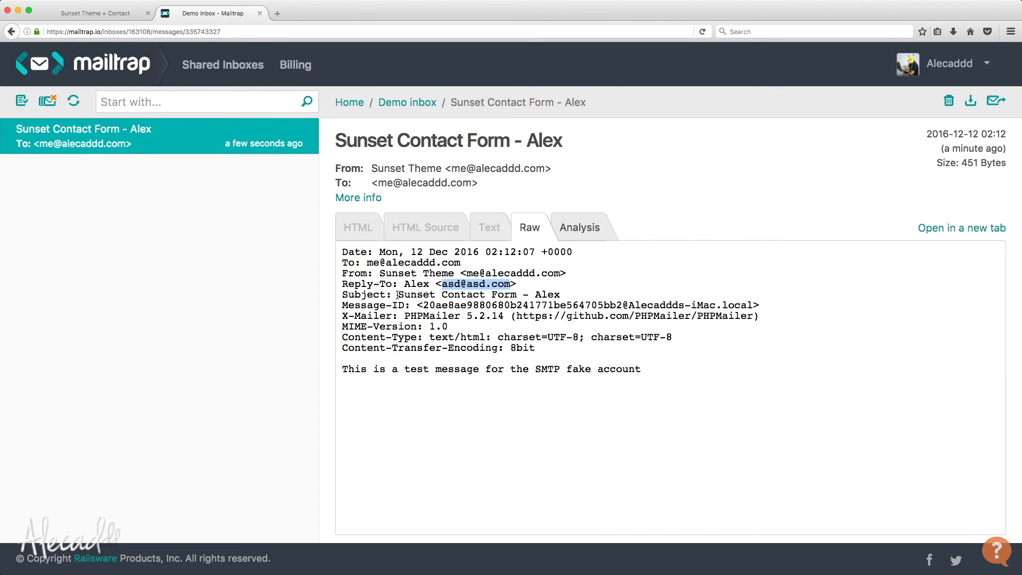
left_click_drag(398, 294, 568, 297)
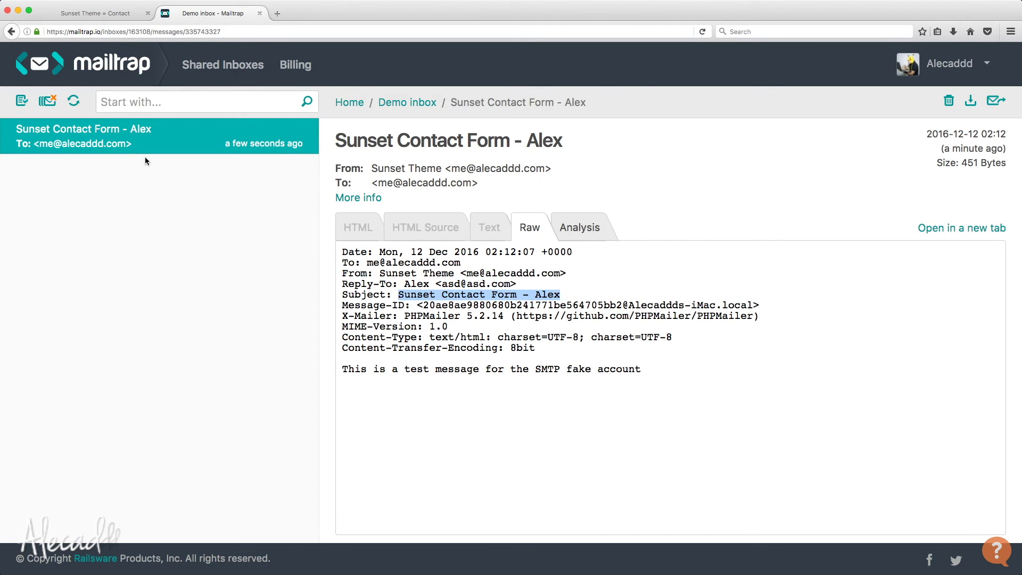
left_click(735, 346)
left_click_drag(342, 369, 641, 371)
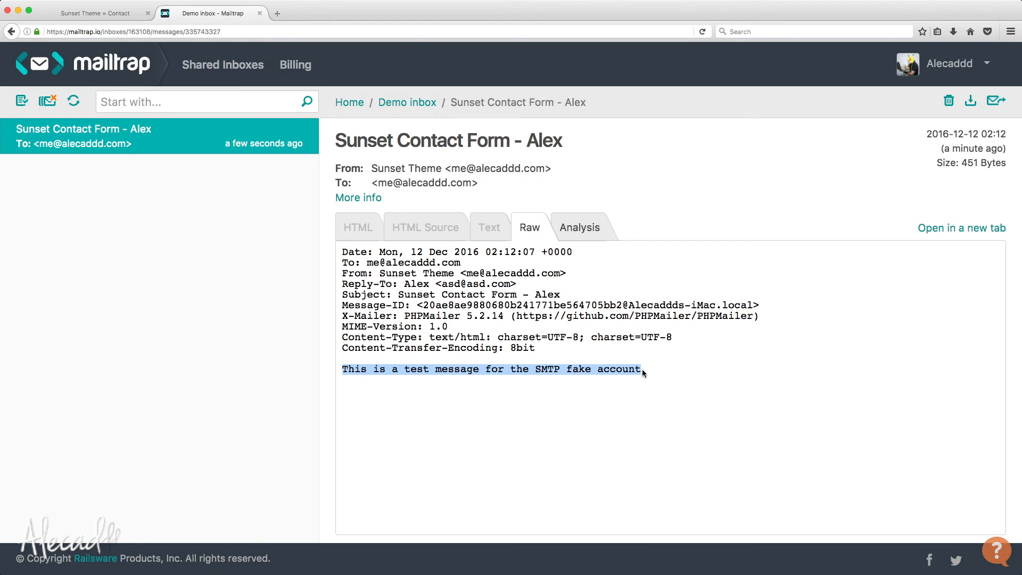
left_click(656, 386)
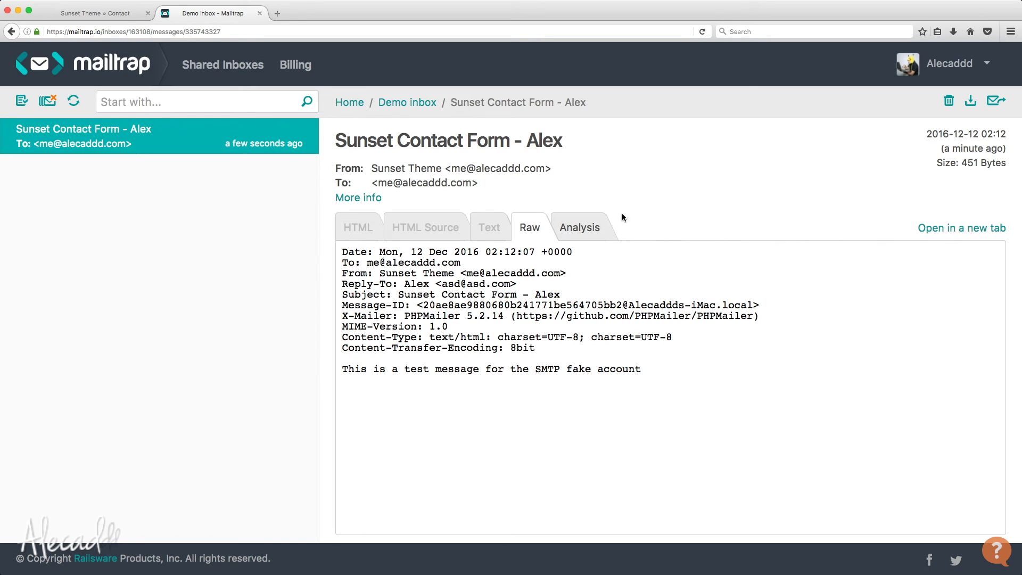
Open the email's Analysis tab and highlight the 3.7 spam score verdict.
left_click(573, 241)
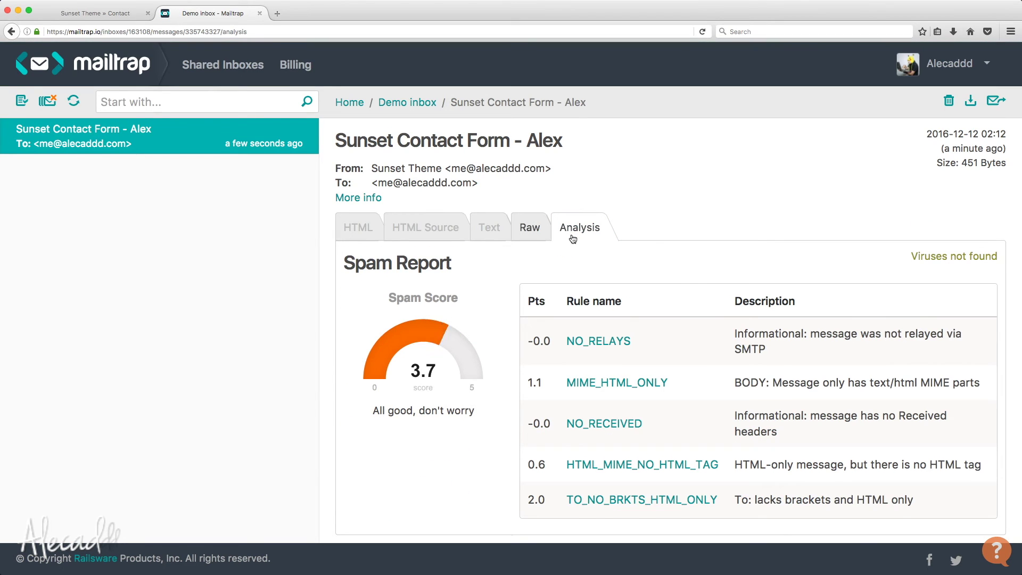
scroll(479, 381, "down", 1)
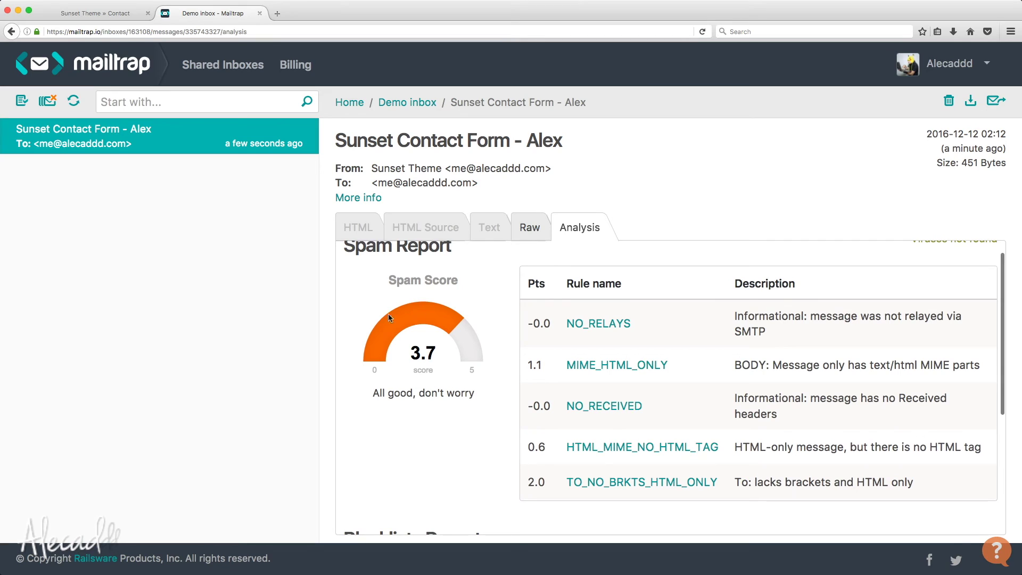
scroll(453, 331, "up", 1)
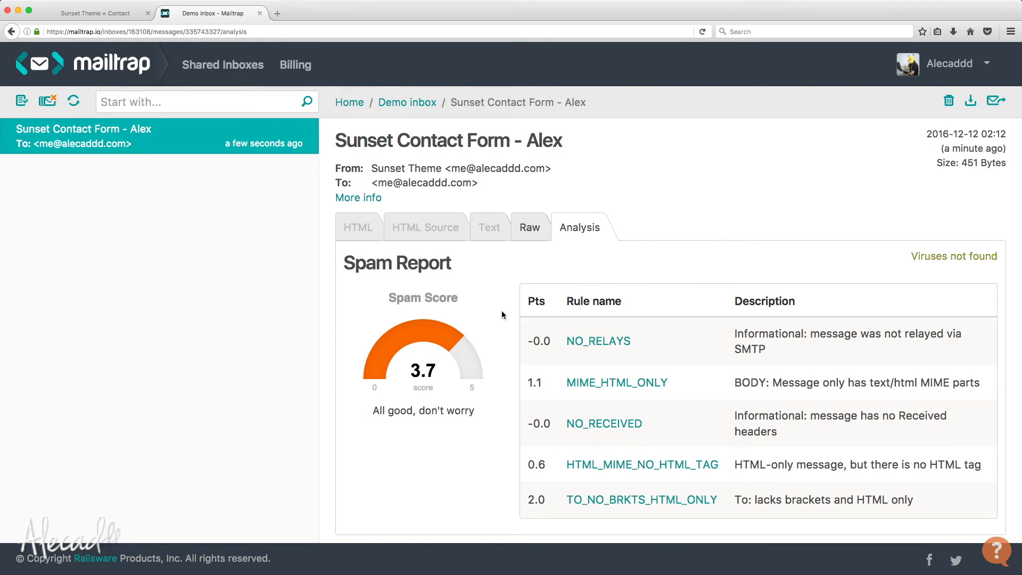
scroll(501, 311, "down", 1)
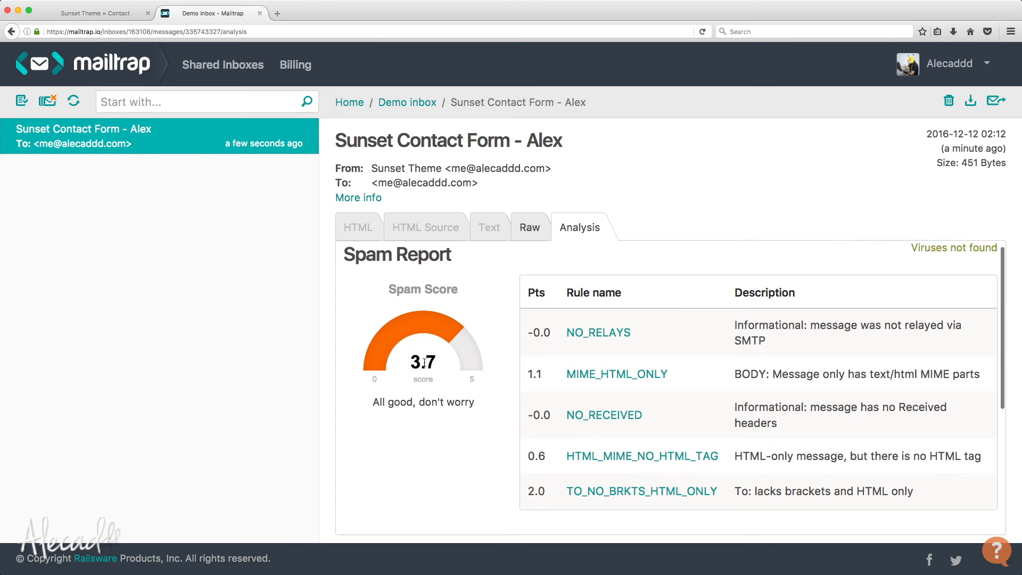
left_click_drag(477, 403, 366, 404)
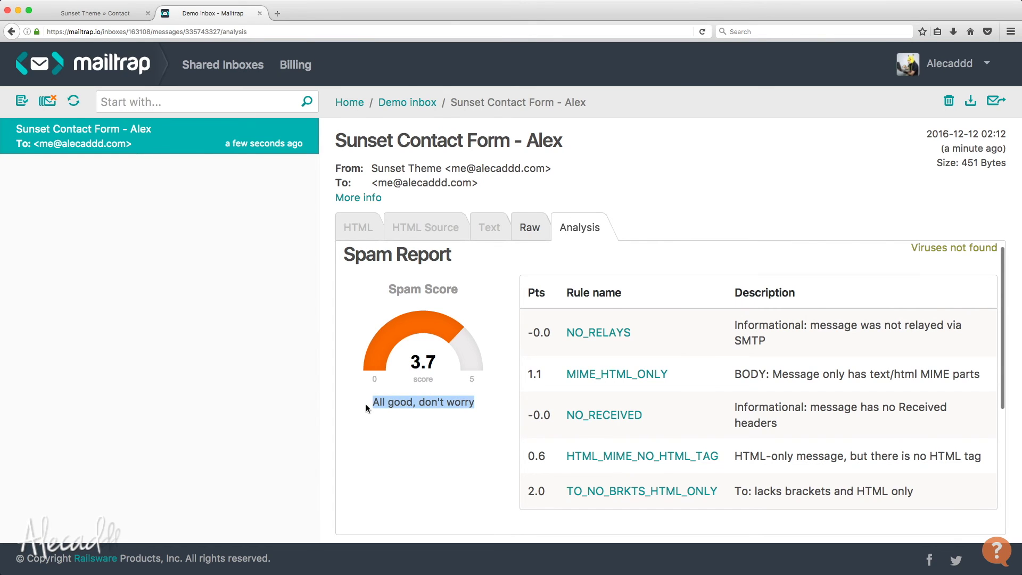
left_click(460, 411)
Scroll through the Spam and Blacklists reports, then return to Sublime Text.
scroll(464, 409, "down", 4)
scroll(465, 407, "up", 3)
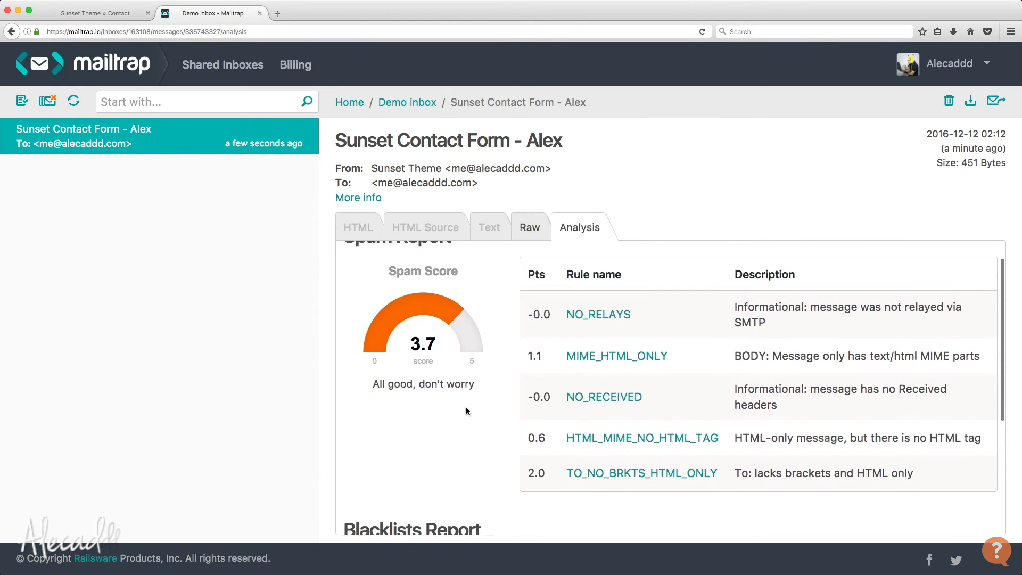
scroll(703, 301, "down", 5)
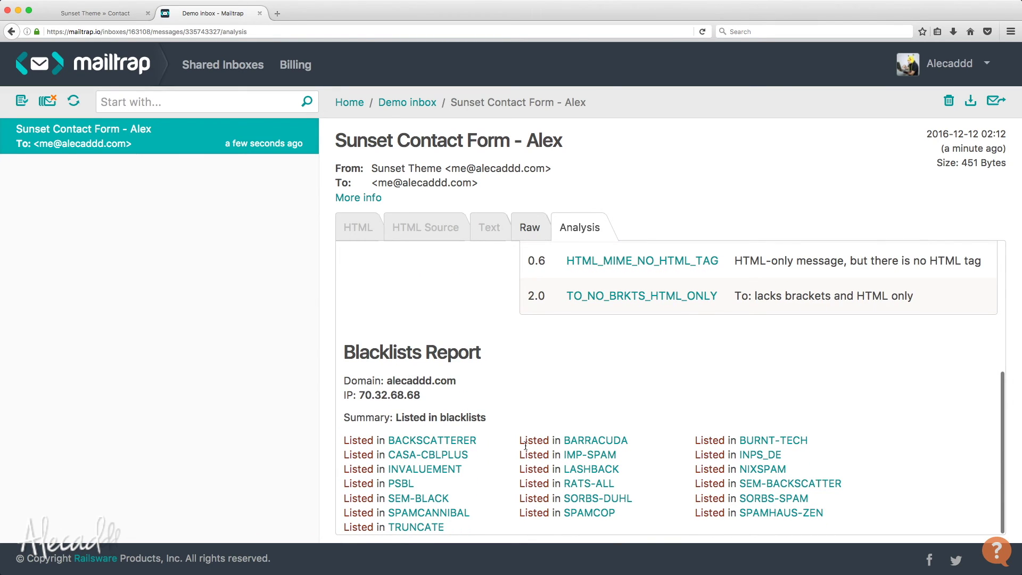
scroll(527, 442, "up", 3)
scroll(527, 442, "up", 2)
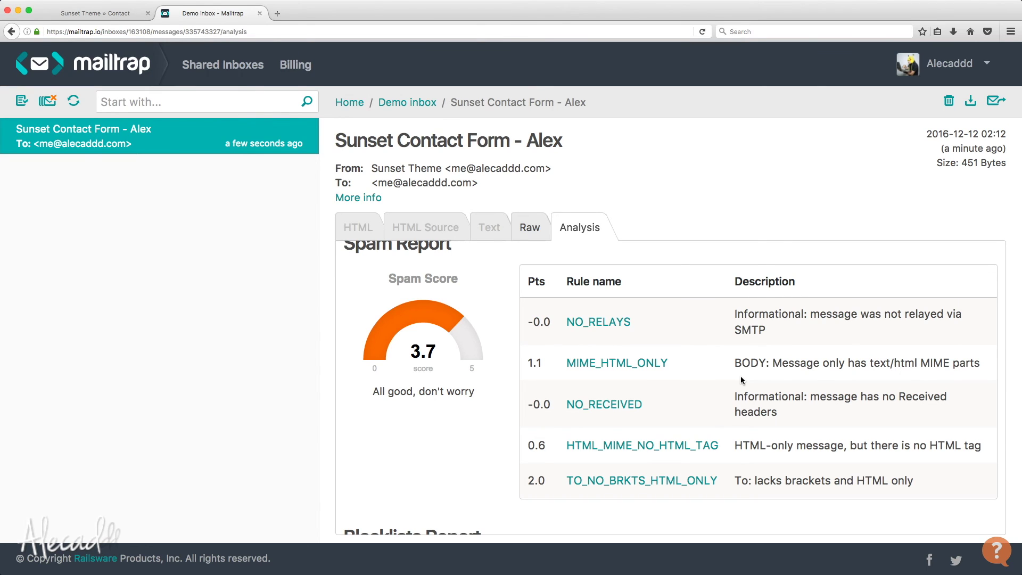
scroll(702, 384, "up", 1)
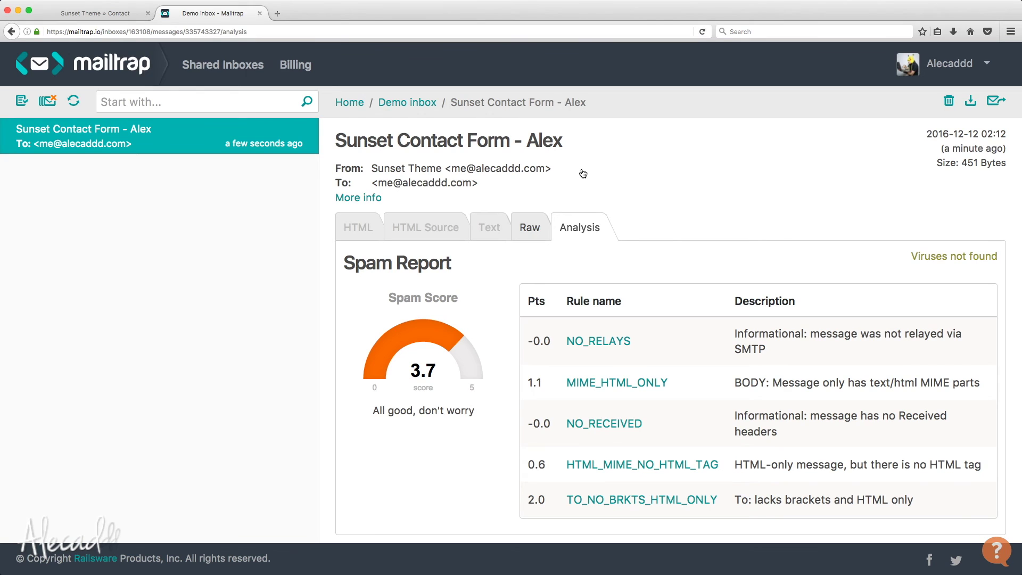
key("super+Tab")
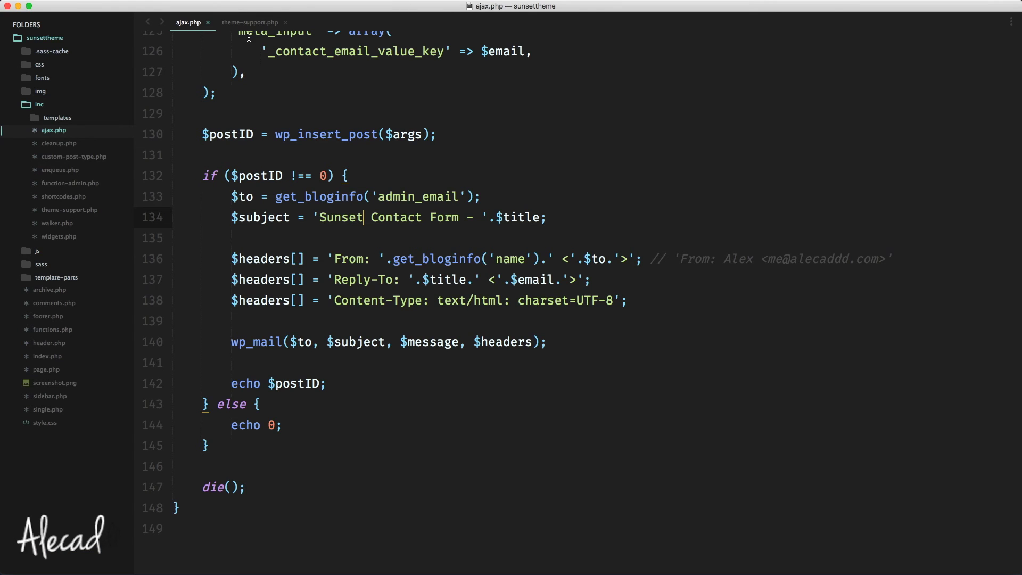
Switch to theme-support.php and highlight the mailtrap() SMTP function and phpmailer_init hook at lines 253–262.
left_click(250, 22)
left_click_drag(489, 372, 172, 184)
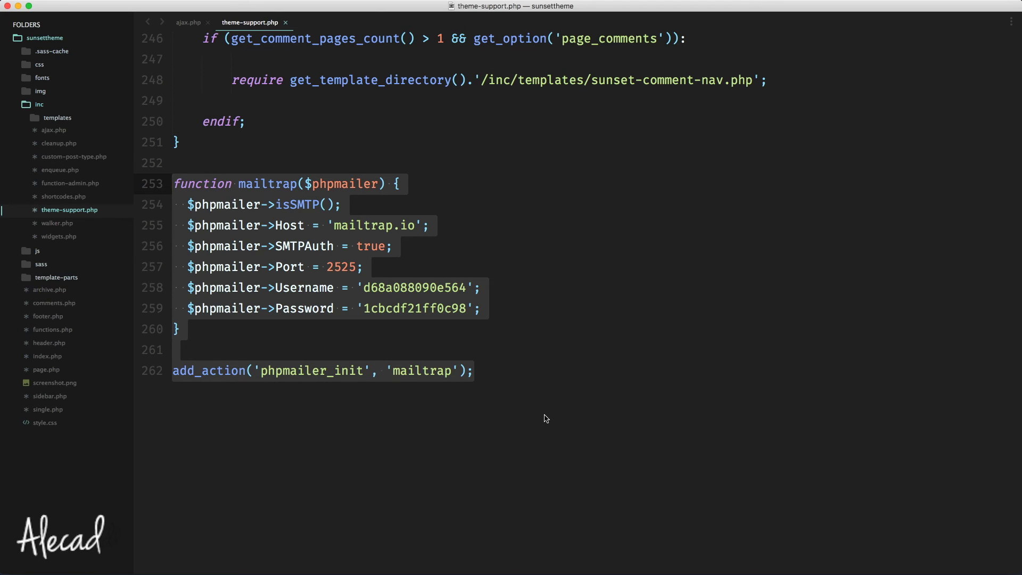
key("Right")
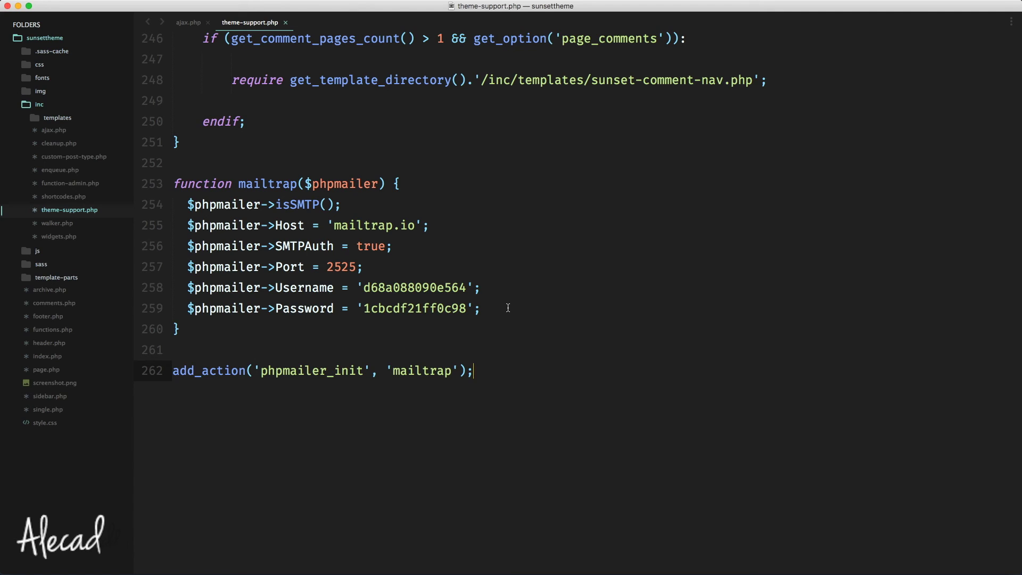
left_click_drag(474, 372, 173, 187)
left_click(586, 459)
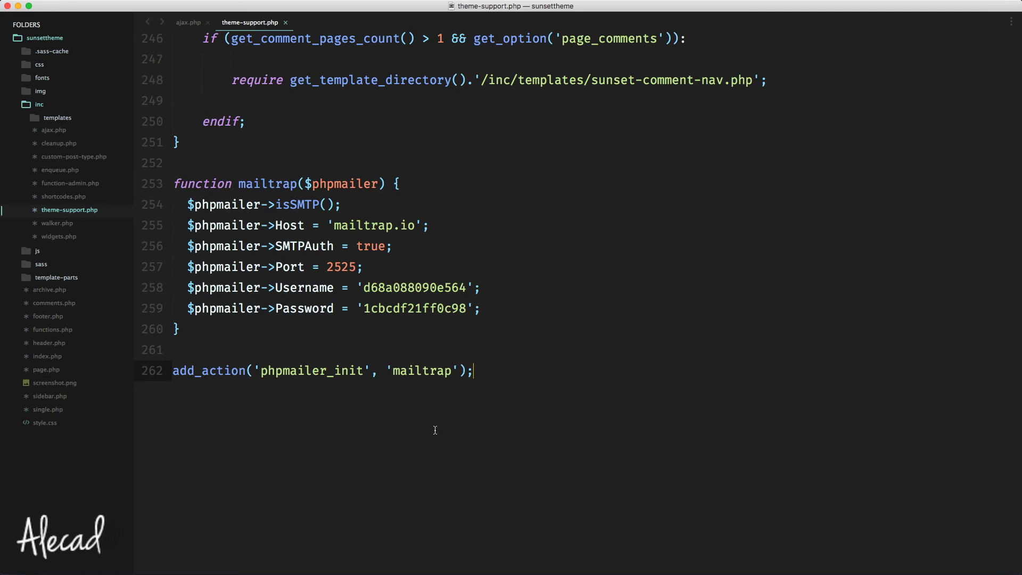